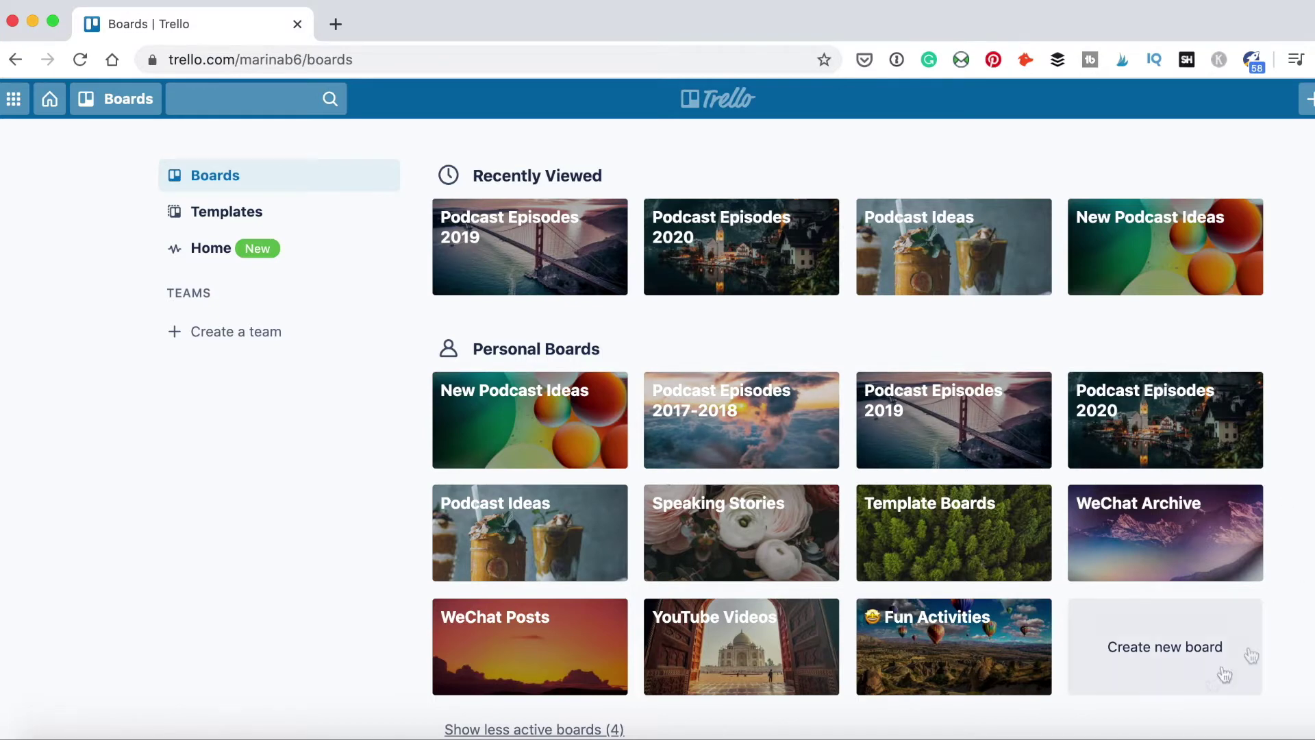
Open the Create new board form from the Boards overview page
left_click(1145, 651)
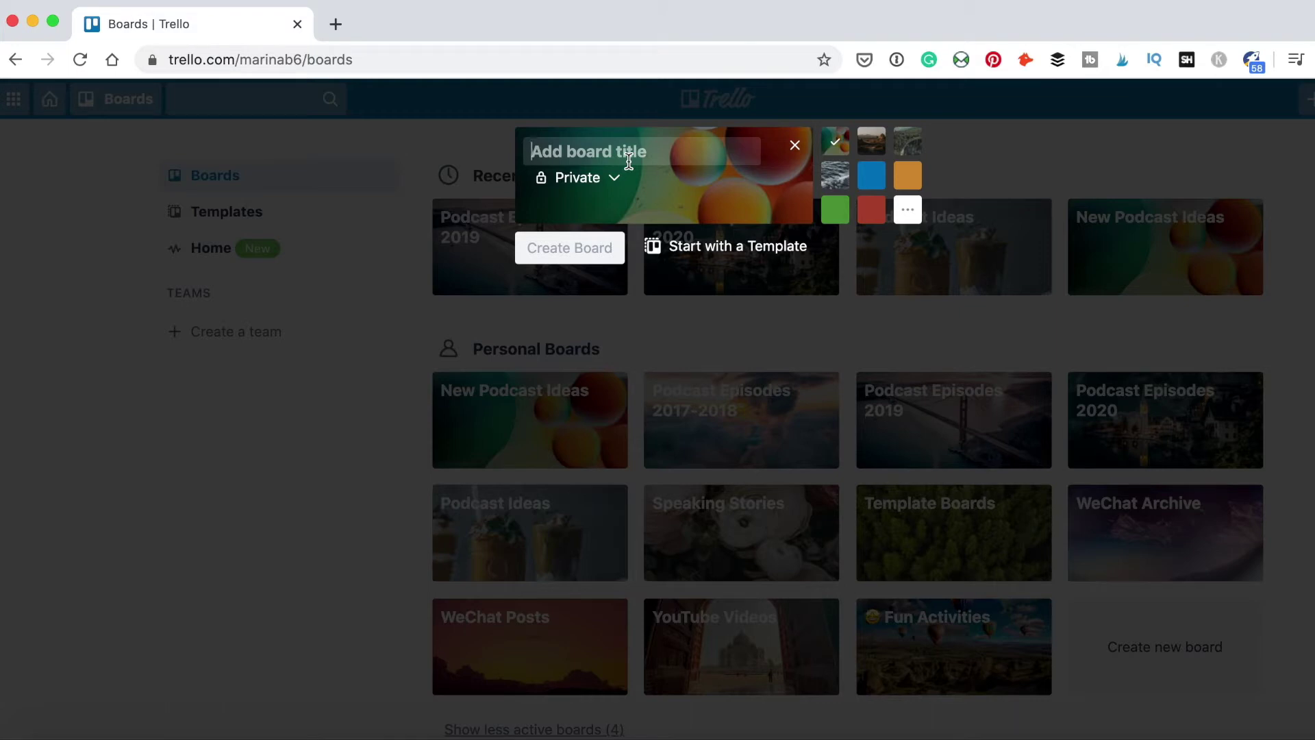
Create a board titled 'Podcast Episodes 2020 NEW' with the desert photo background
type("Podcast E")
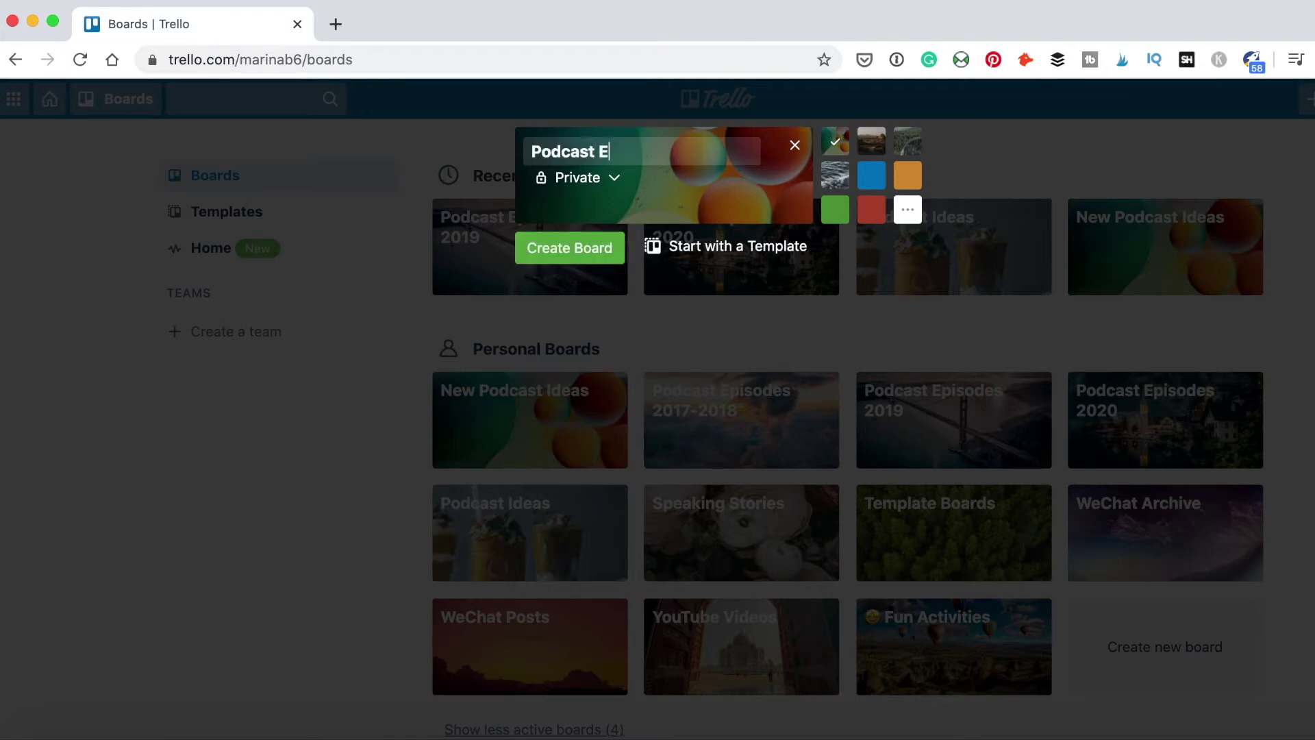
type("pisodes 2020 NEW")
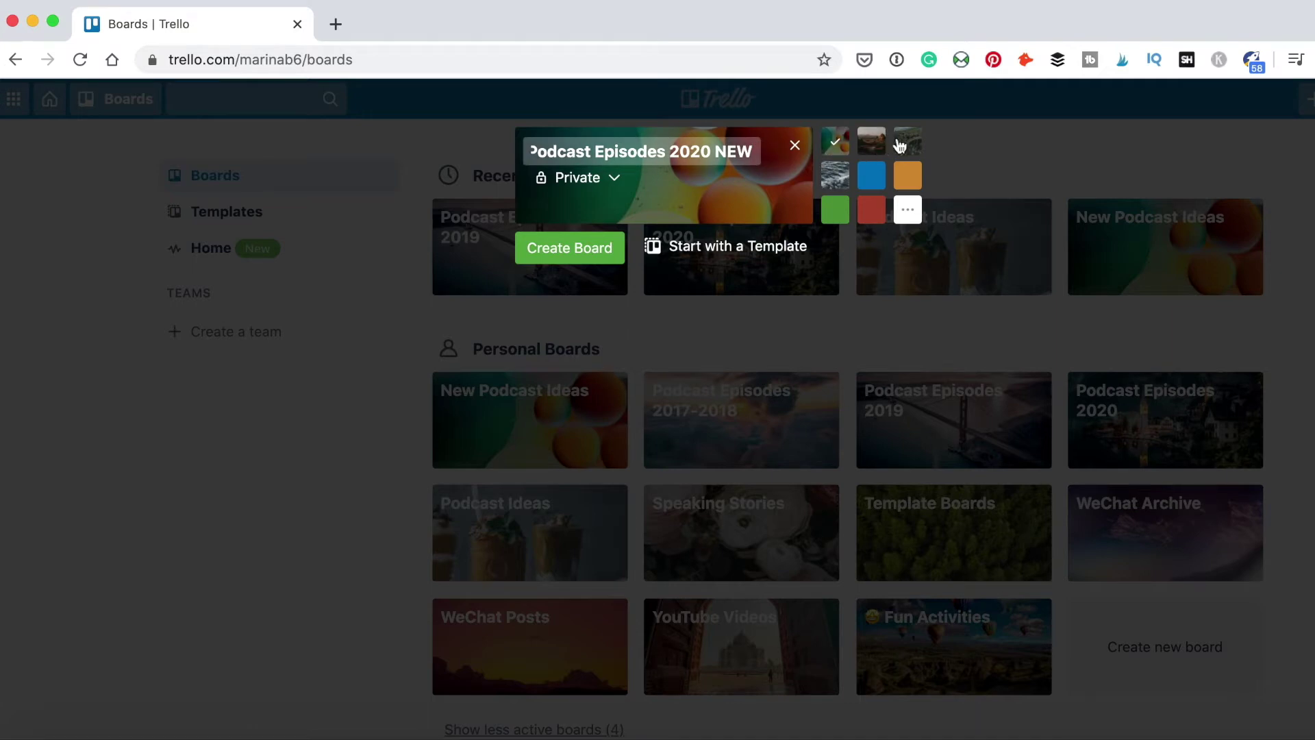
left_click(875, 145)
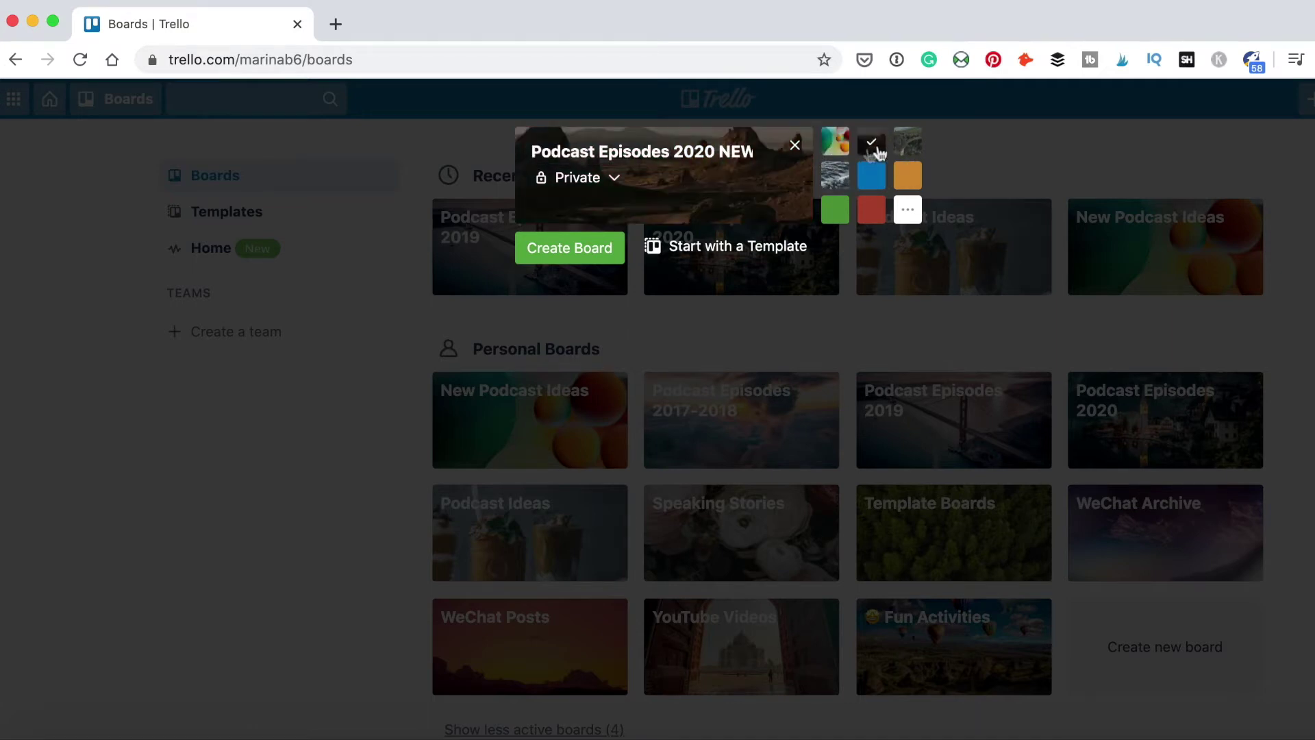
left_click(911, 143)
left_click(833, 175)
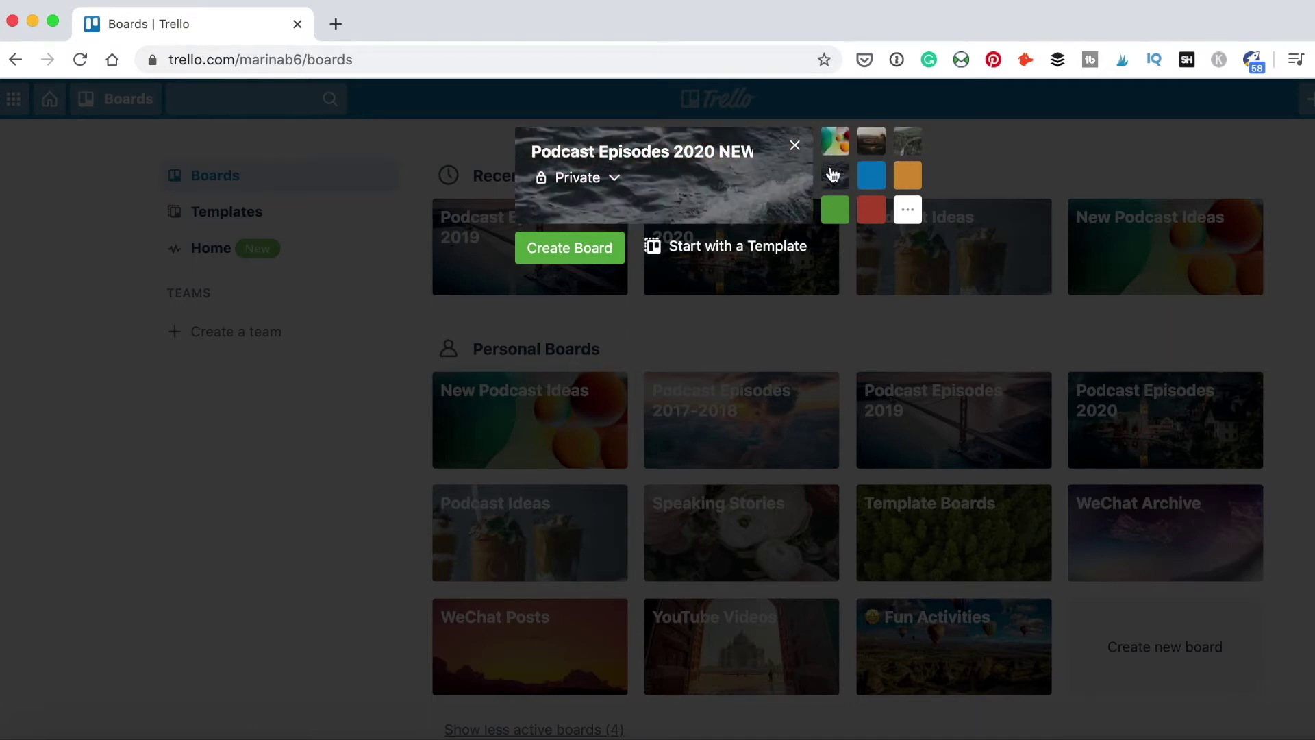
left_click(873, 145)
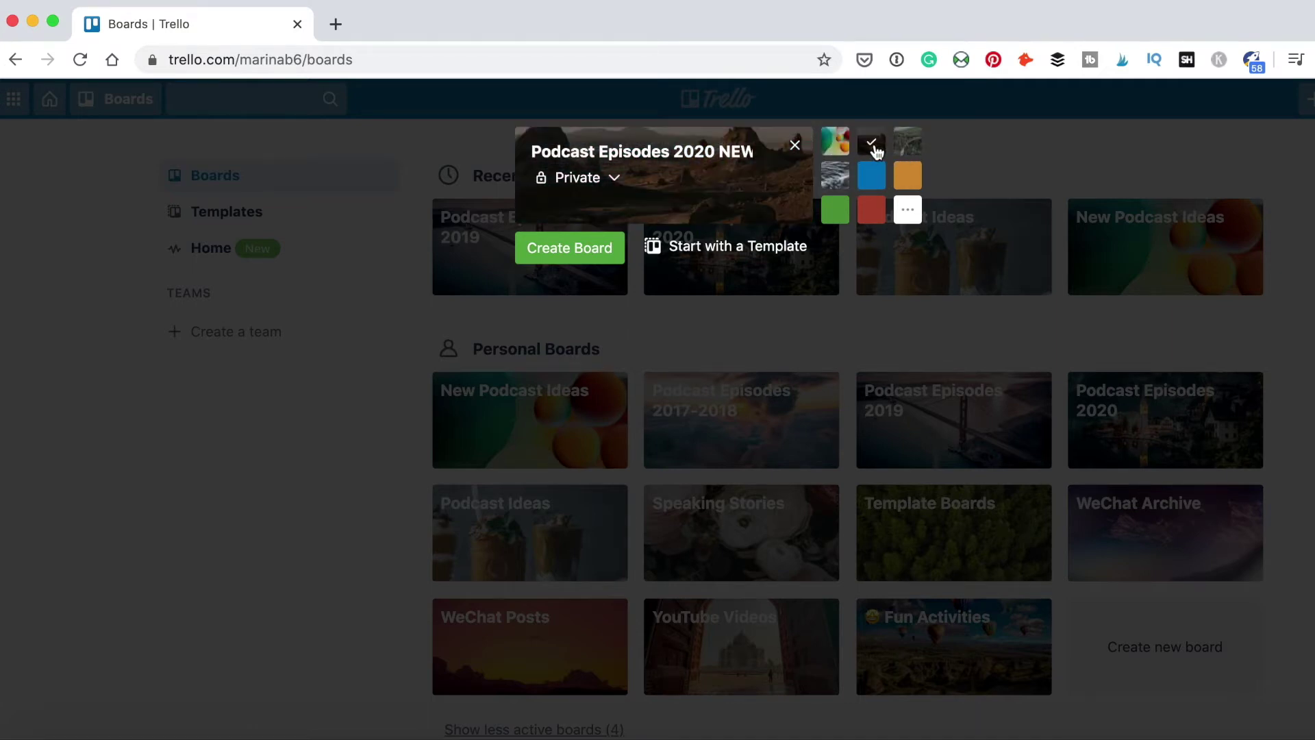
left_click(561, 252)
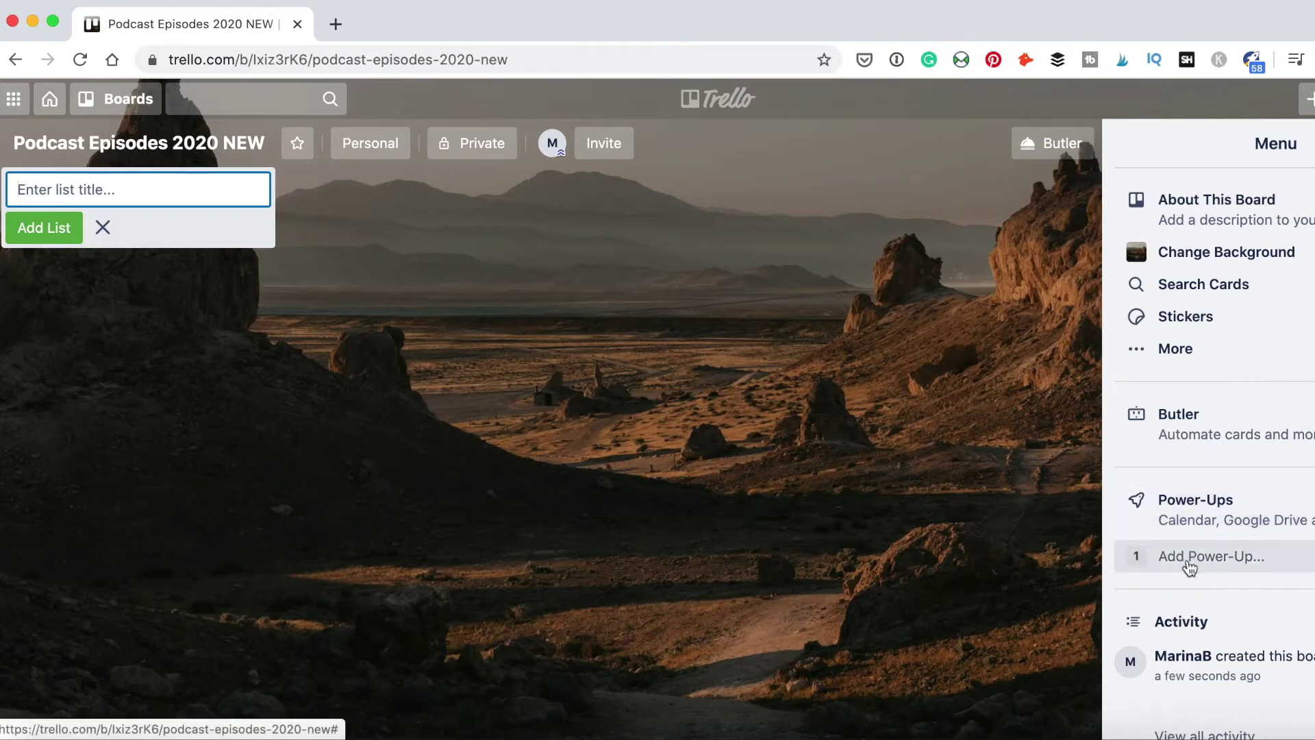
Search the Power-Ups for 'calendar', add the Calendar Power-Up, and close the menus
left_click(1190, 567)
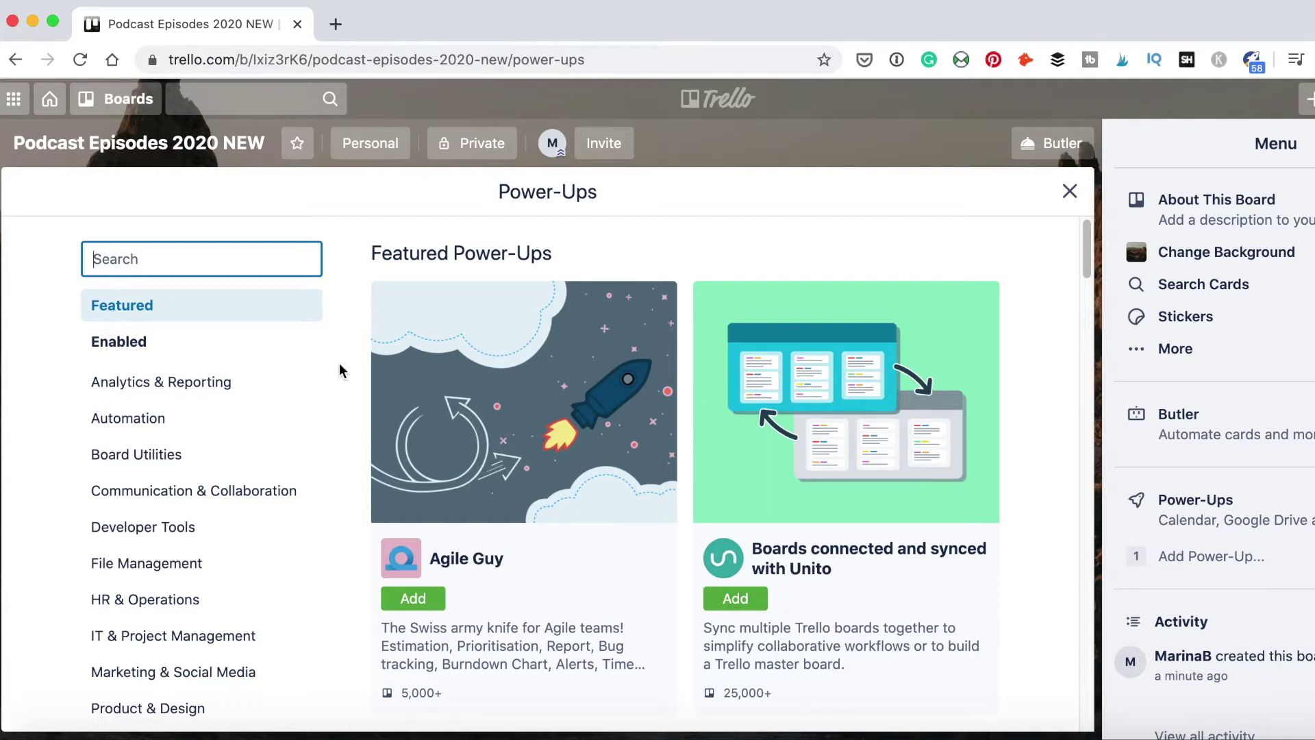
type("calendar")
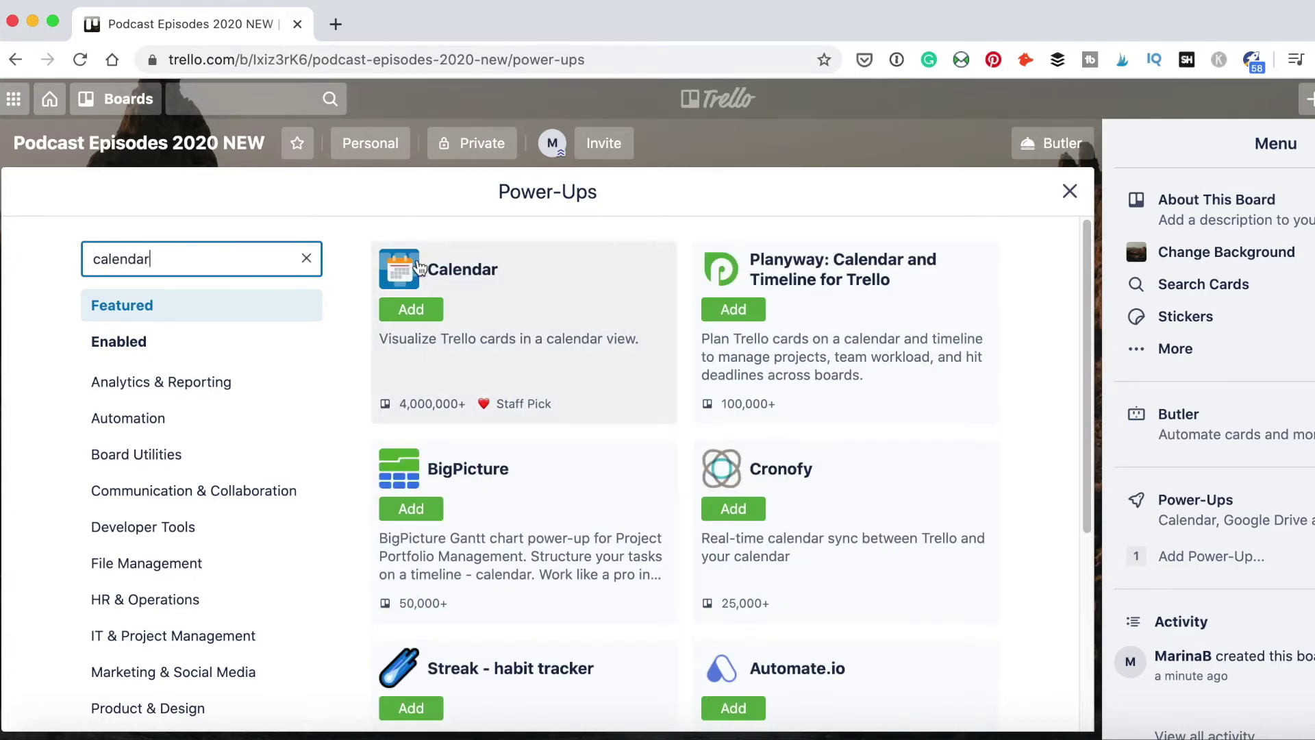
left_click(411, 309)
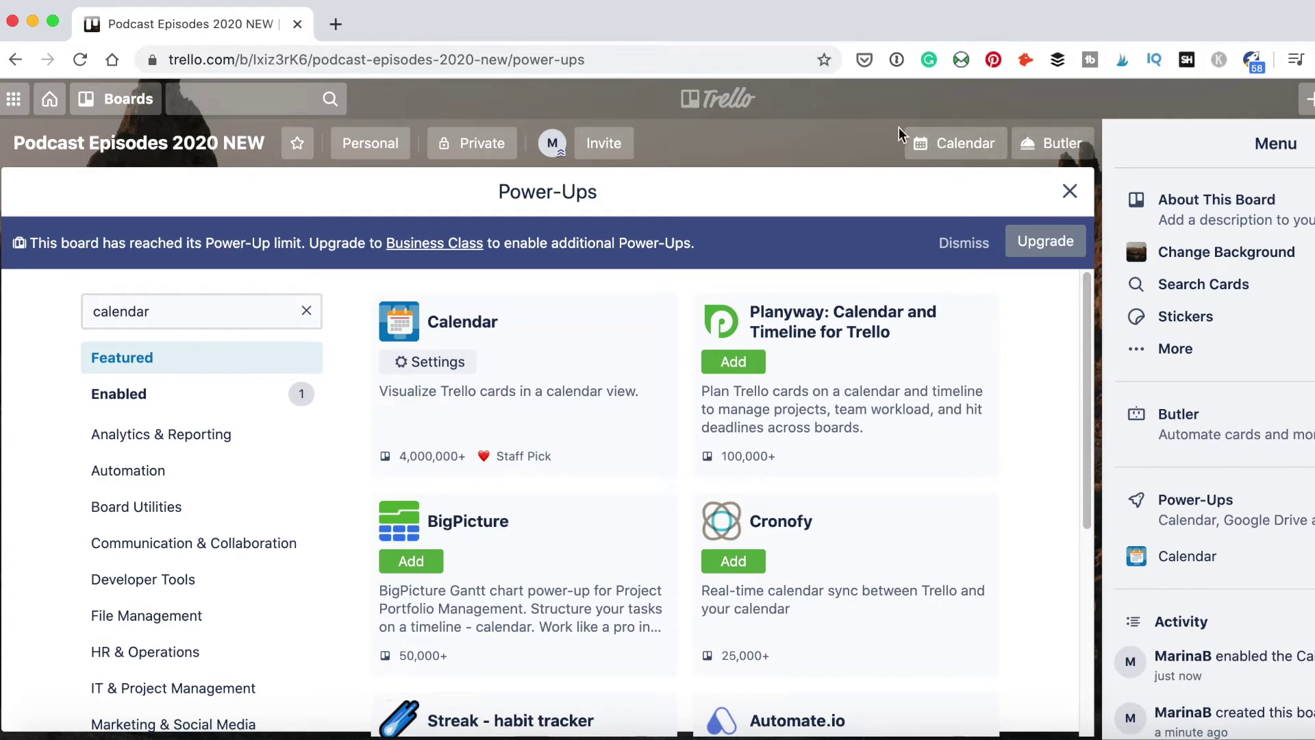
left_click(1070, 192)
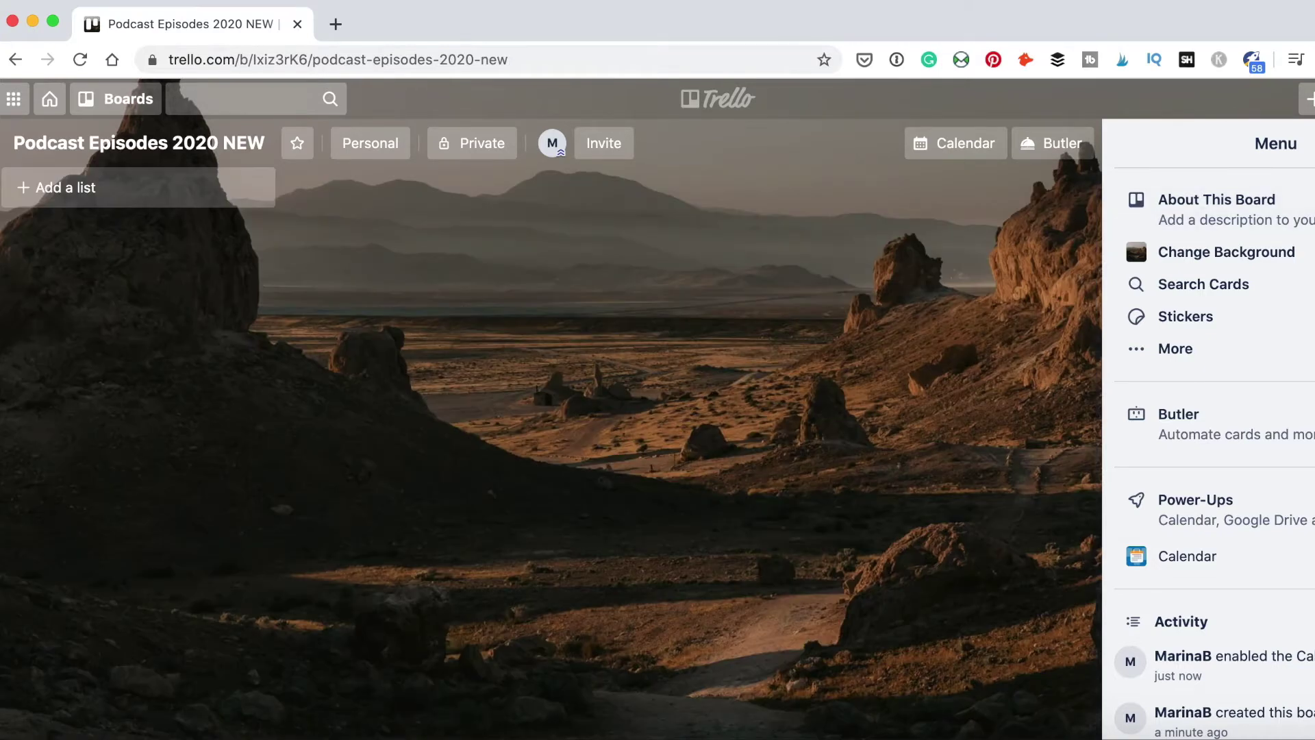
left_click(1308, 143)
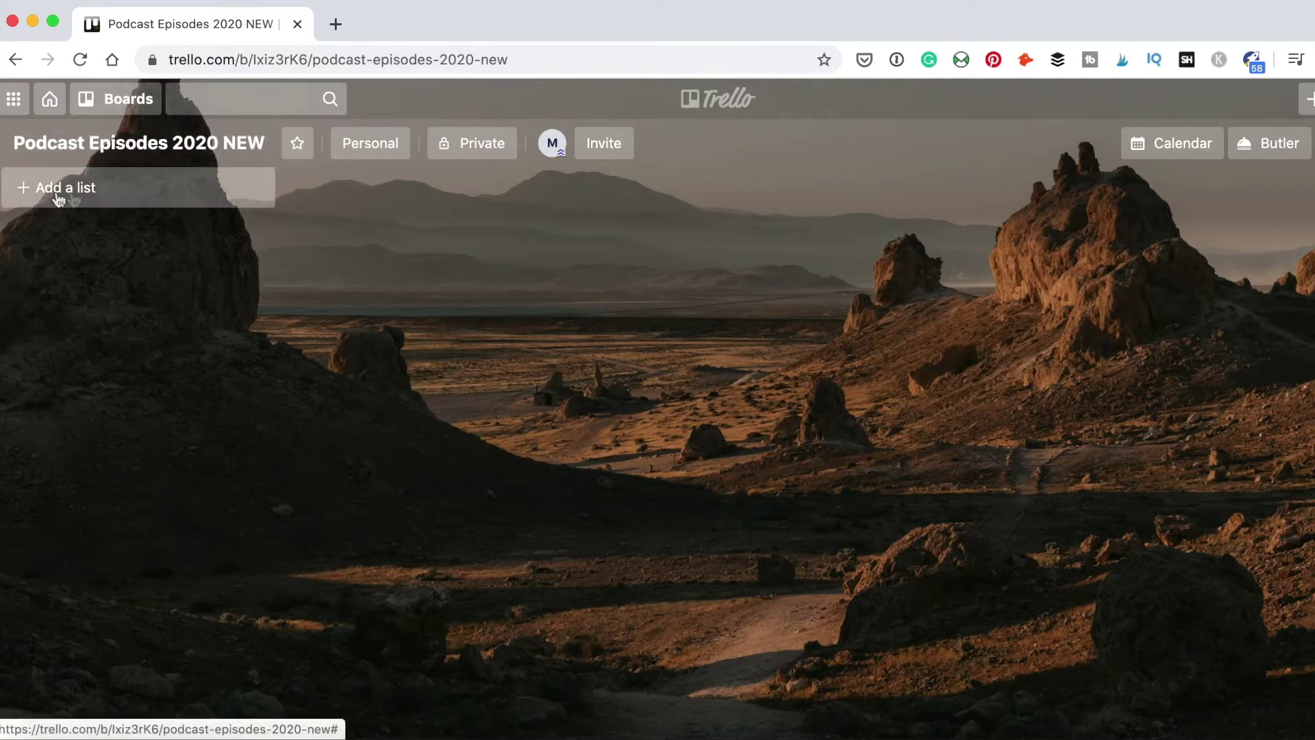
Add three lists titled January, February and March to the board
left_click(125, 195)
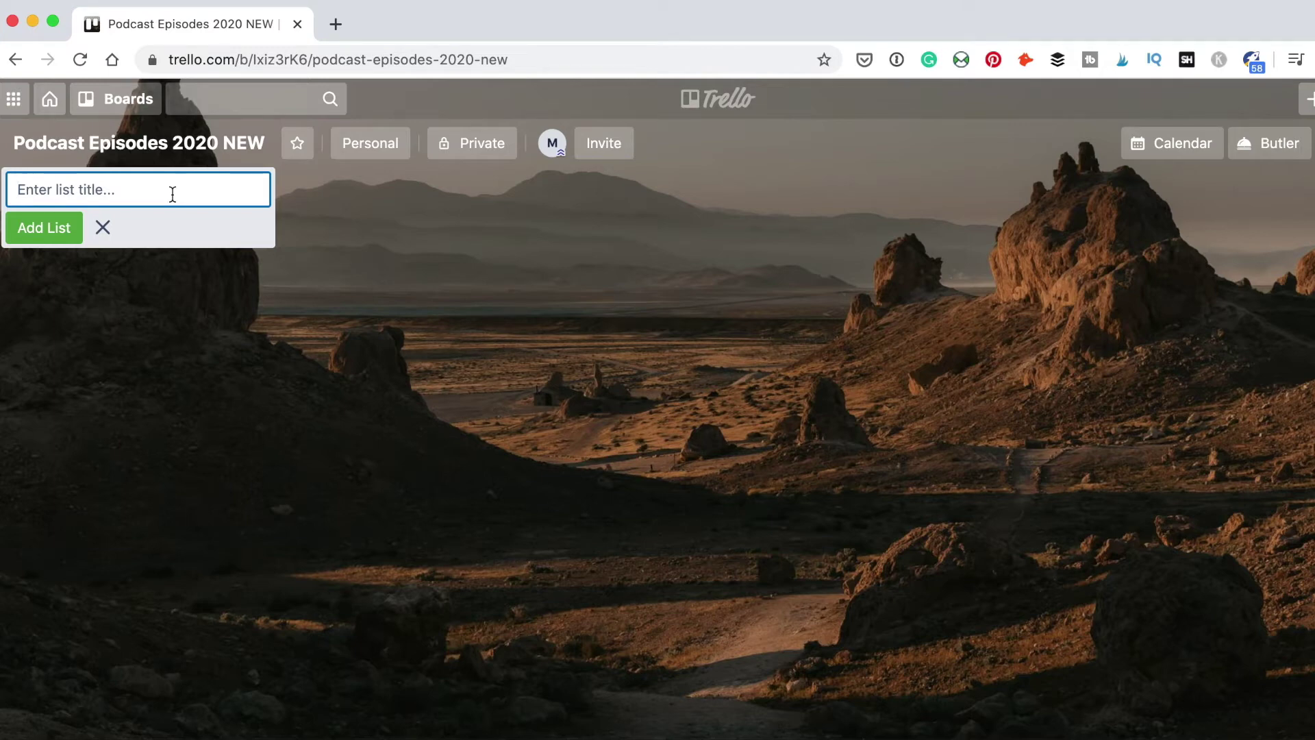
type("January")
key("Return")
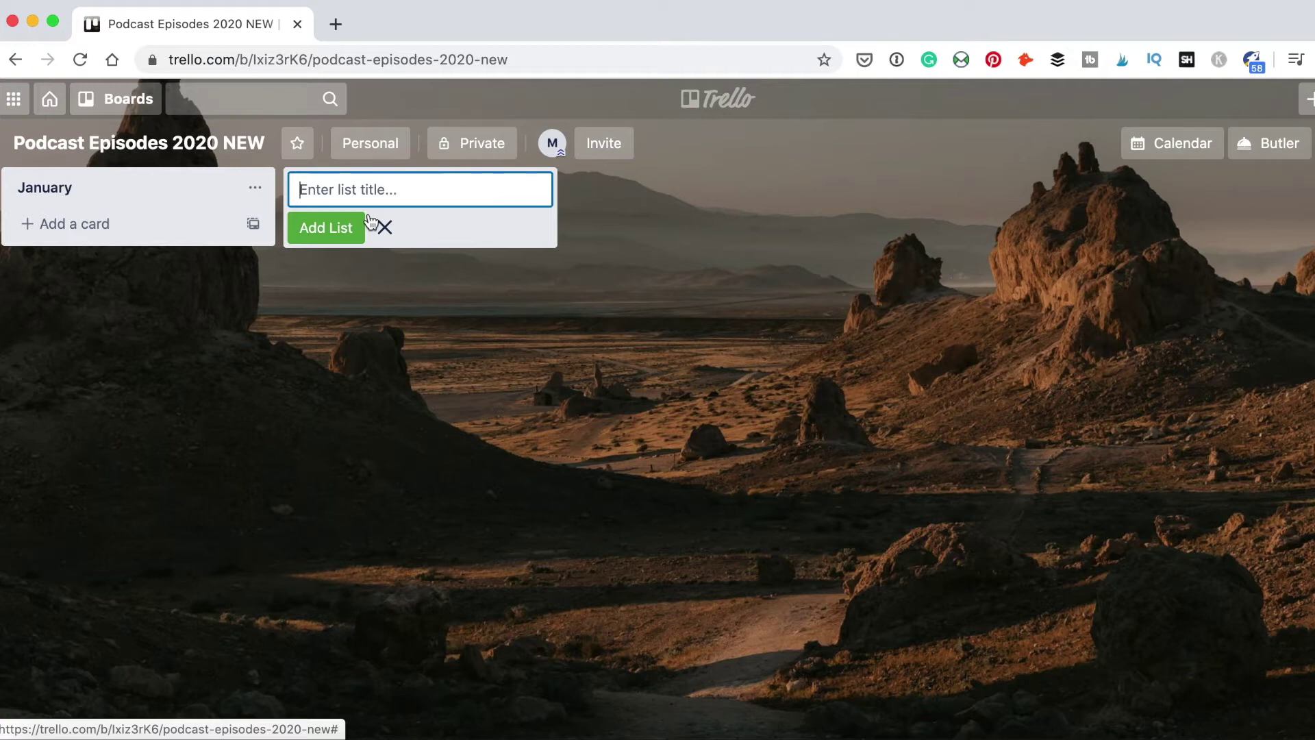
type("February")
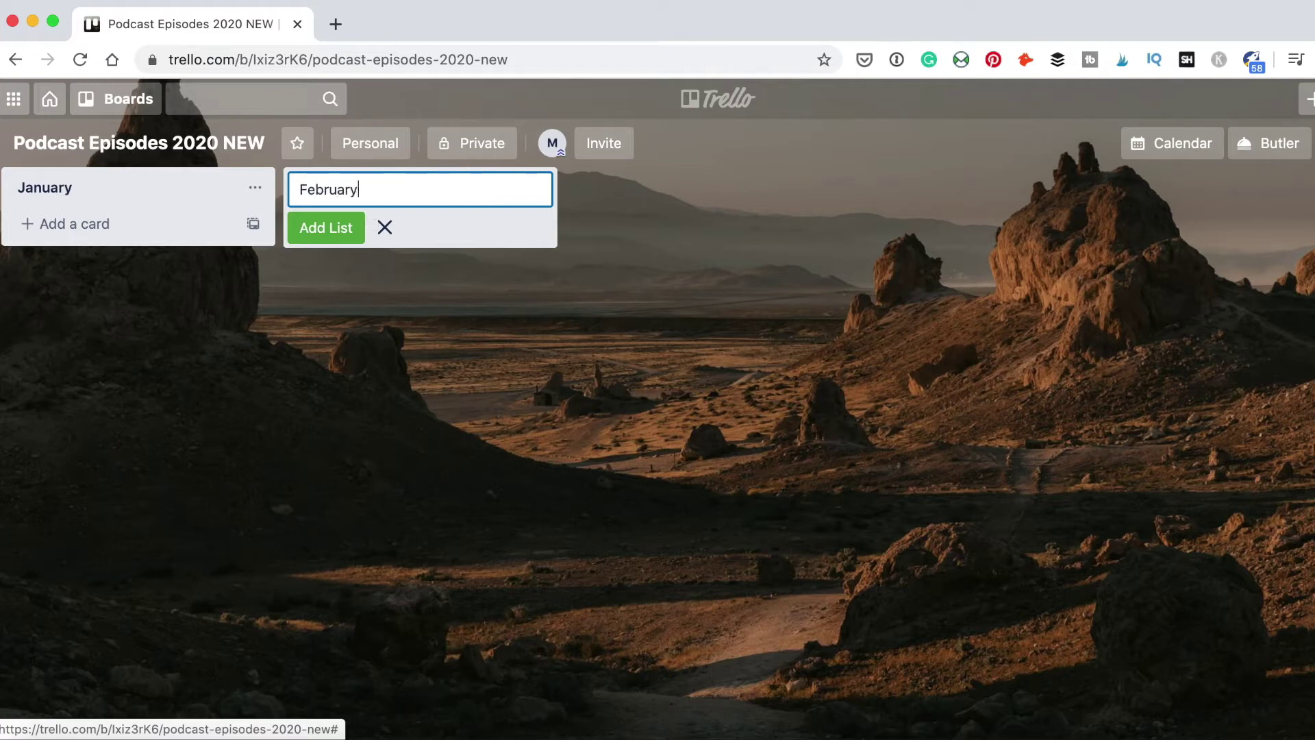
key("Return")
type("March")
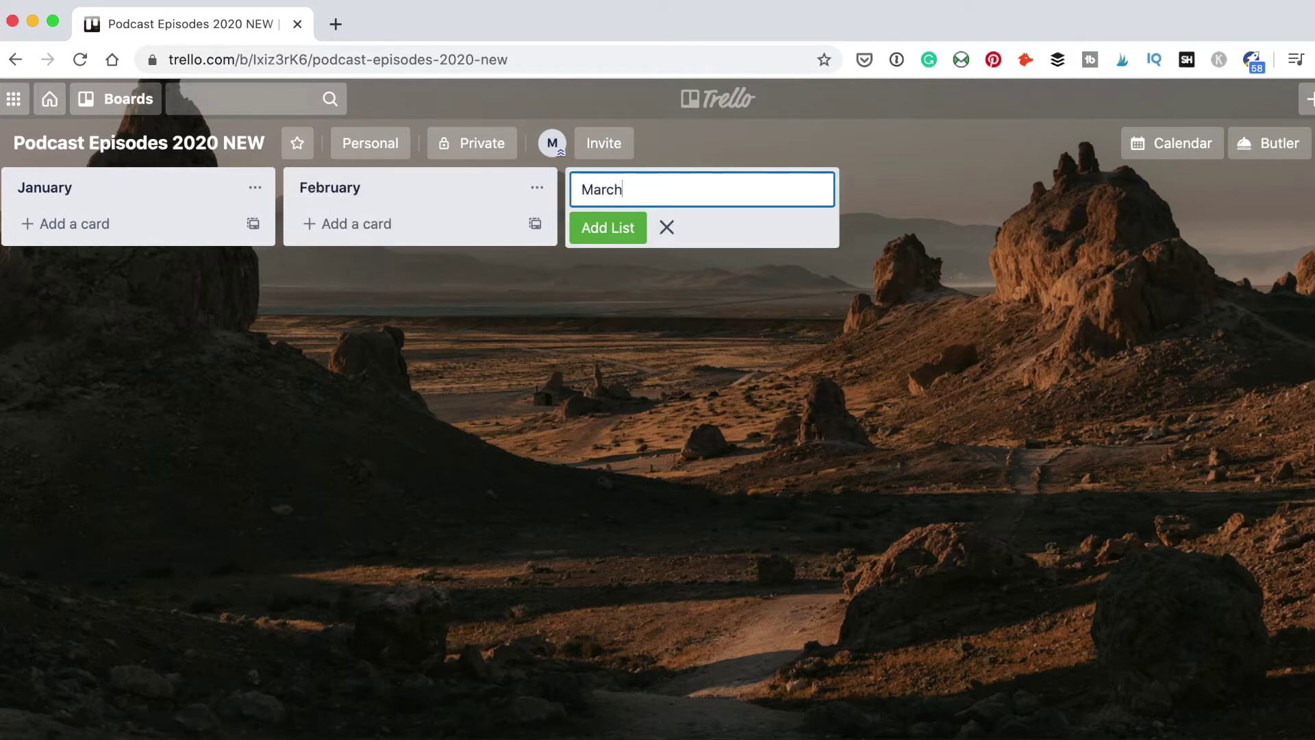
left_click(607, 235)
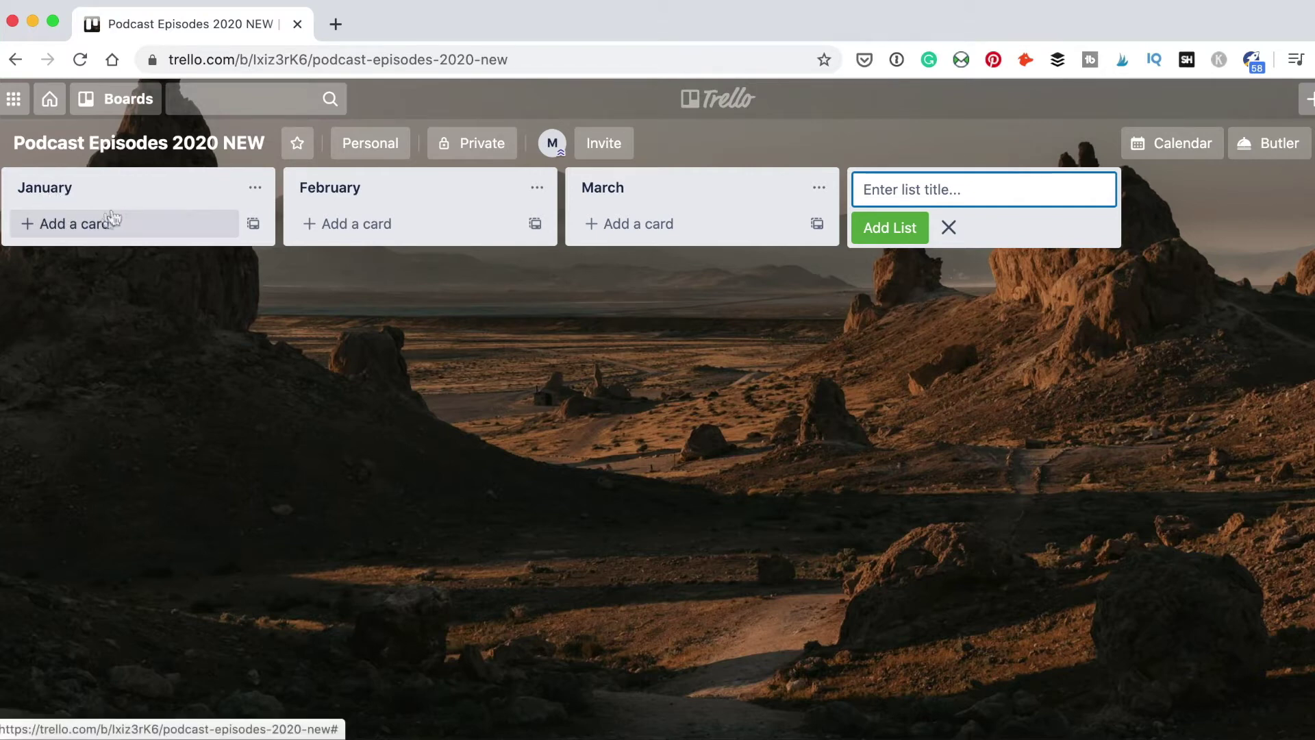
Add the card 'How to grow your personal brand' to the January list
left_click(103, 230)
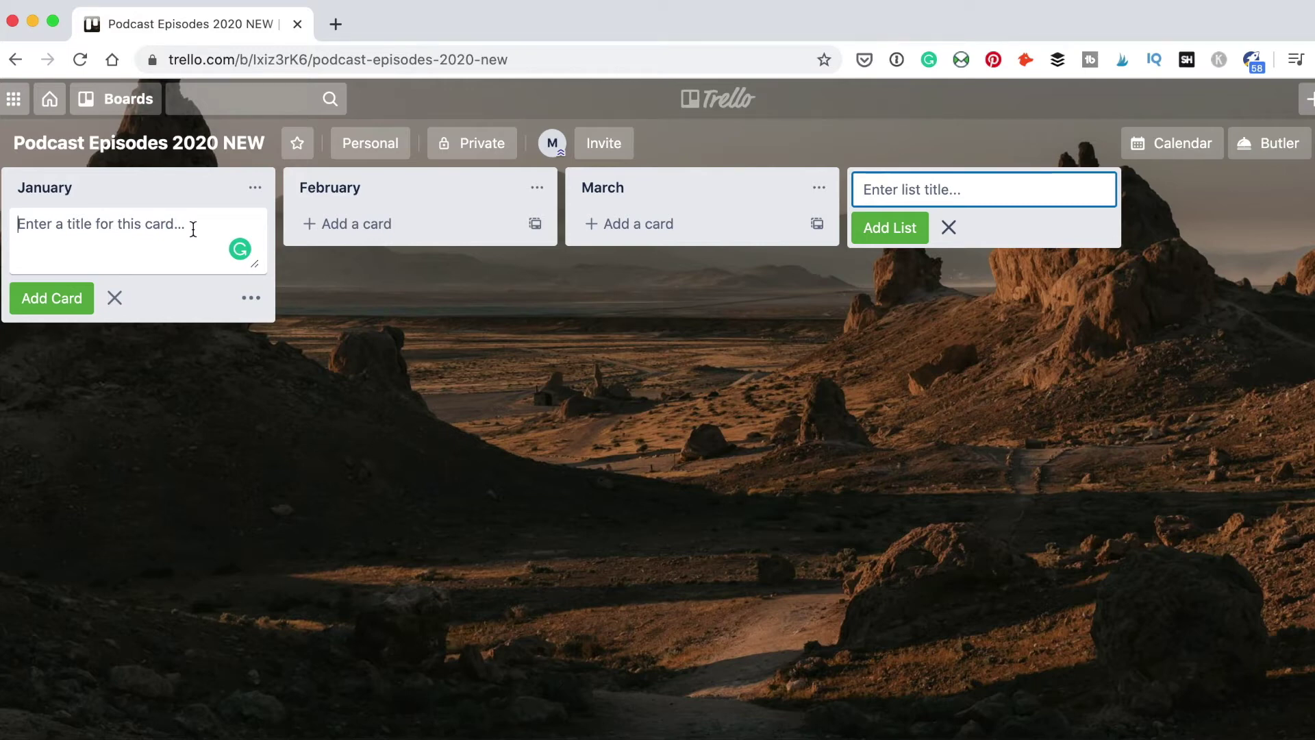
type("How to grow ")
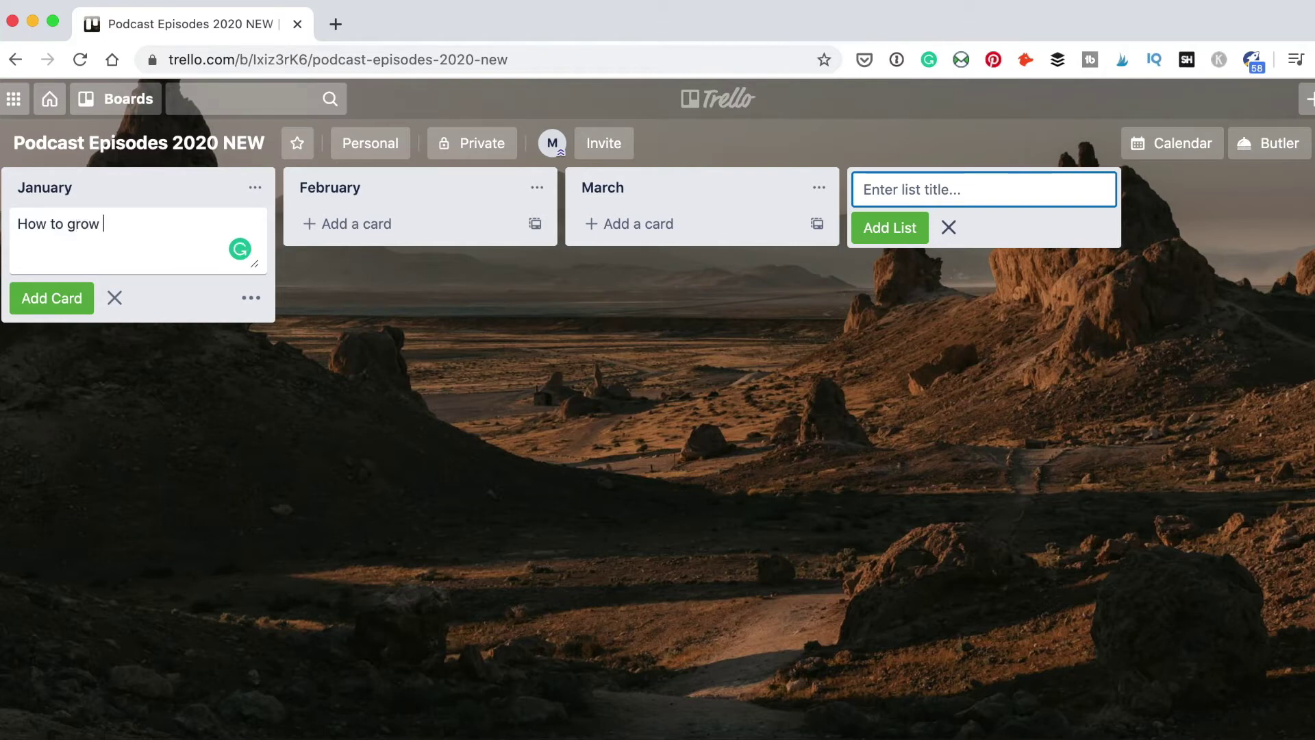
type("your personal brand")
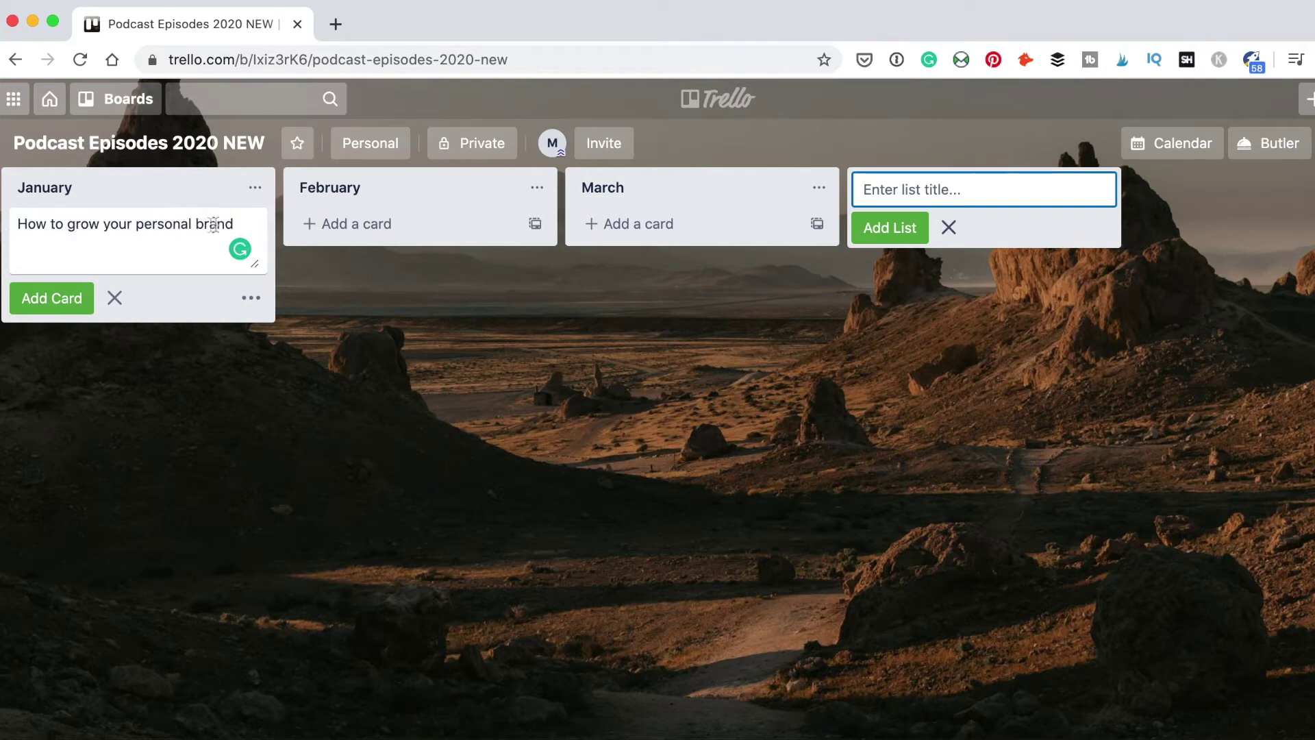
left_click(63, 310)
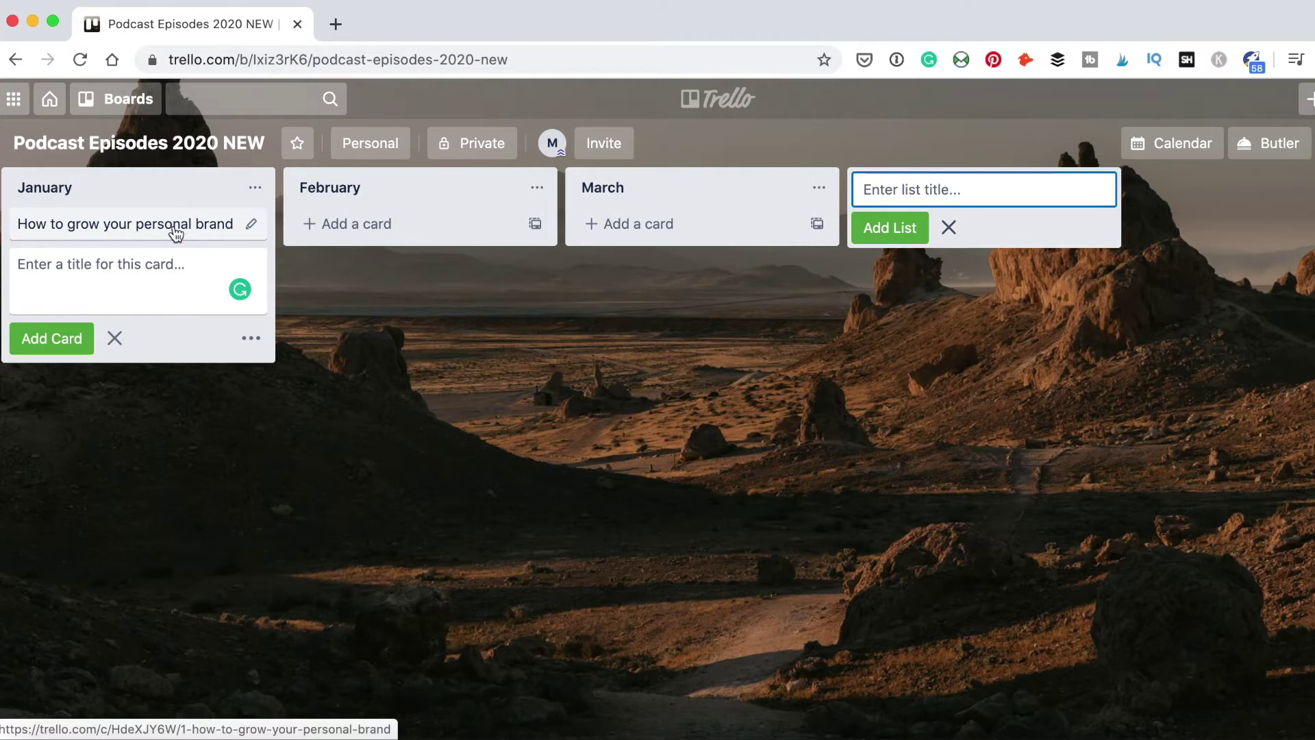
Give the personal brand card a May 15 due date and save the card
left_click(252, 224)
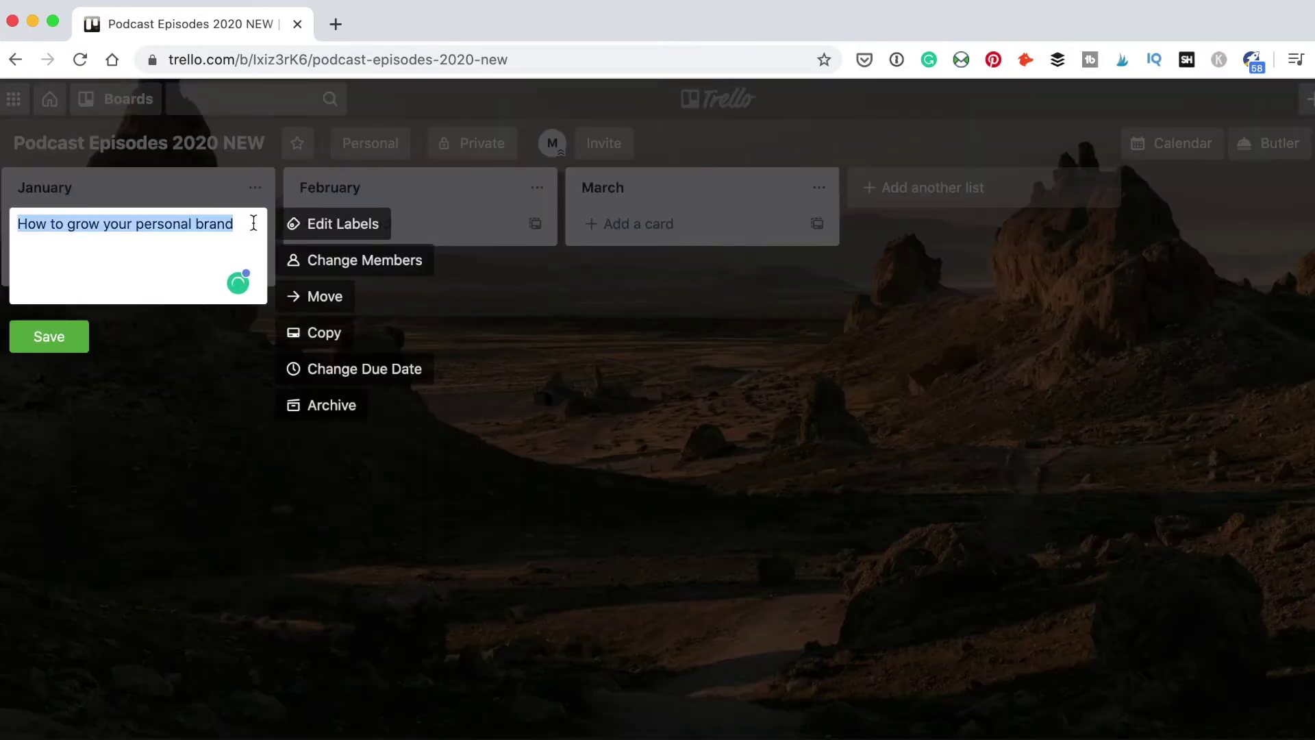
left_click(336, 373)
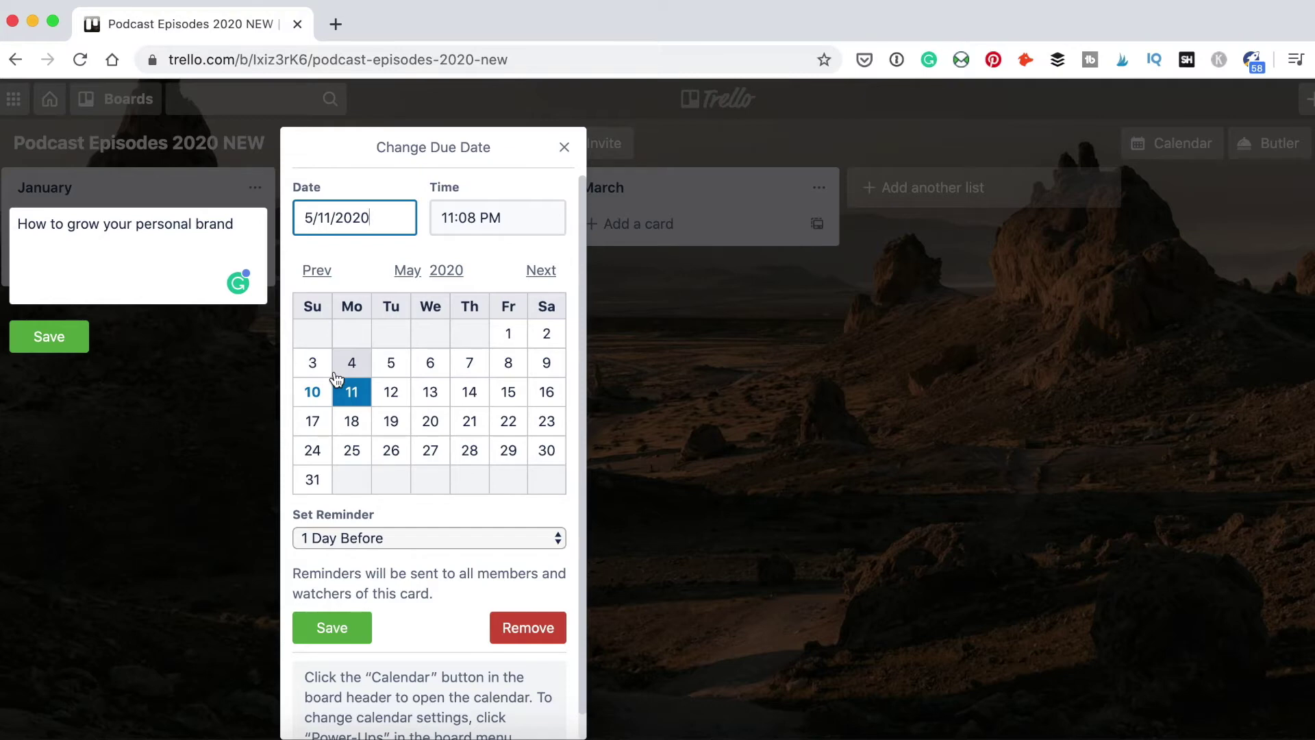
left_click(497, 399)
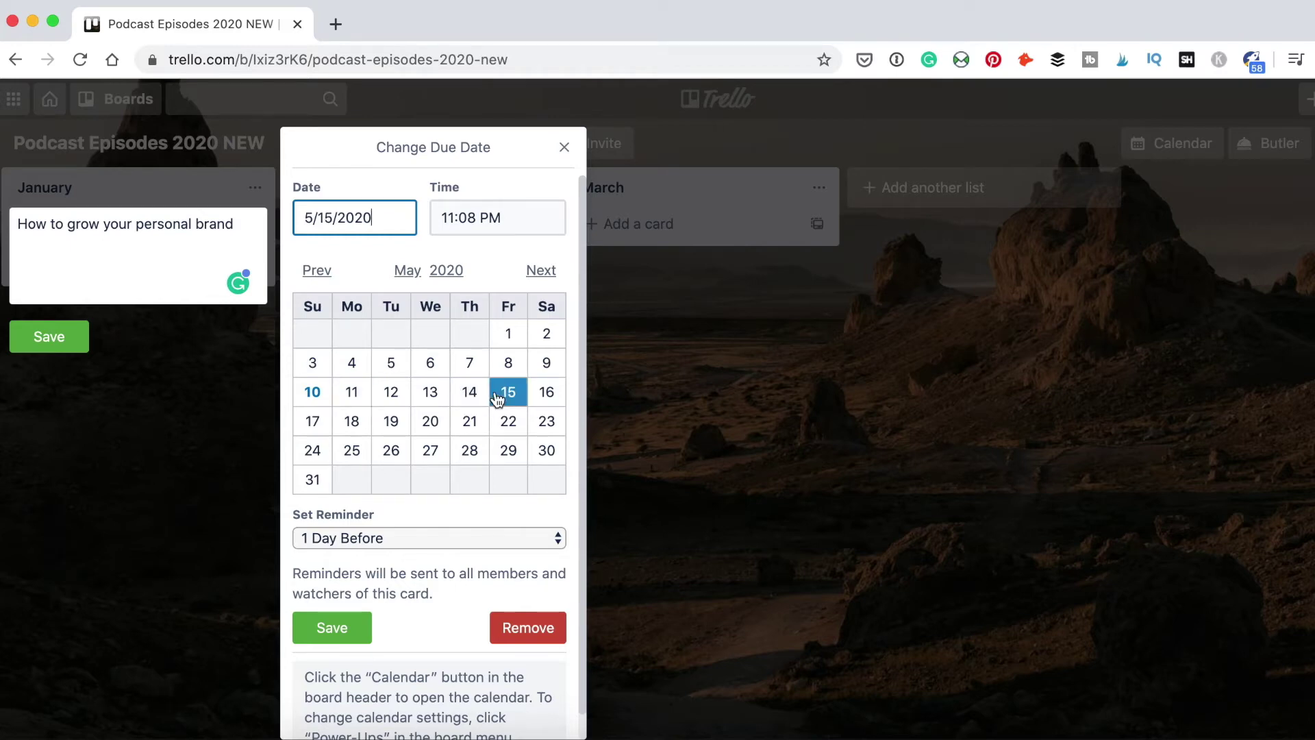
left_click(335, 630)
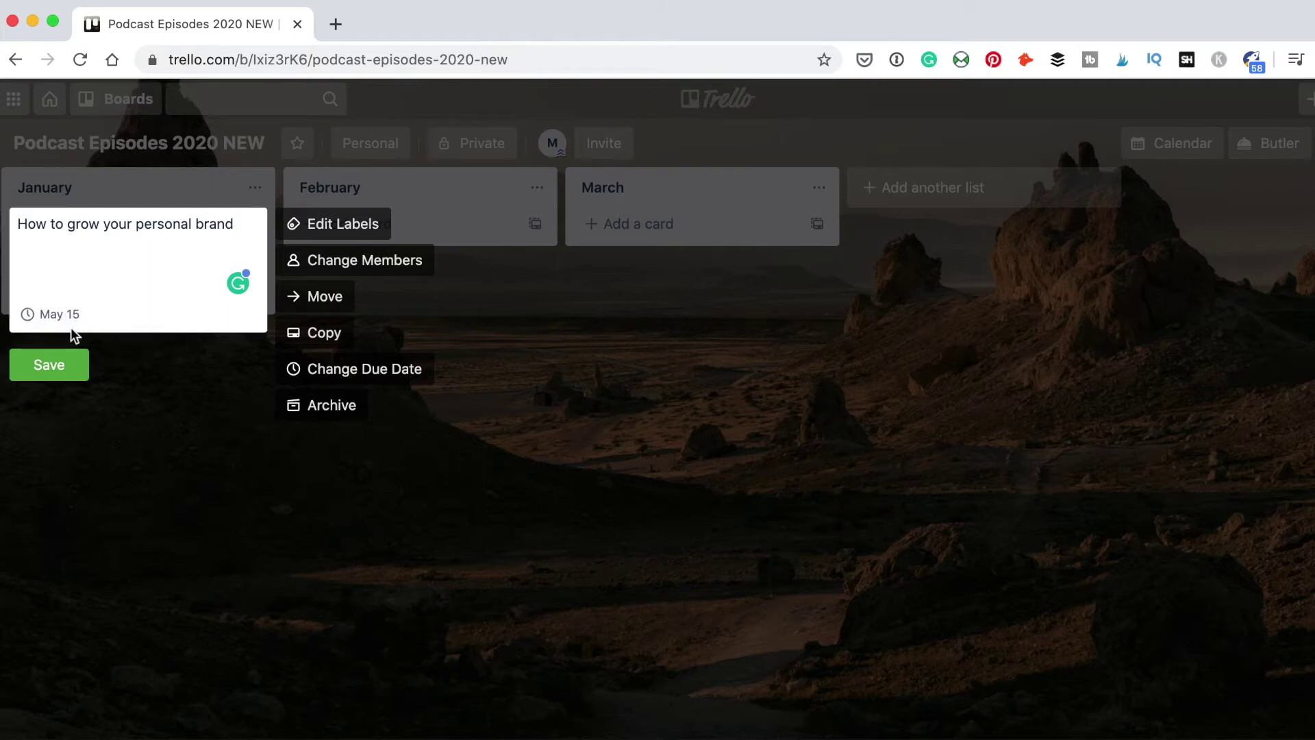
left_click(65, 364)
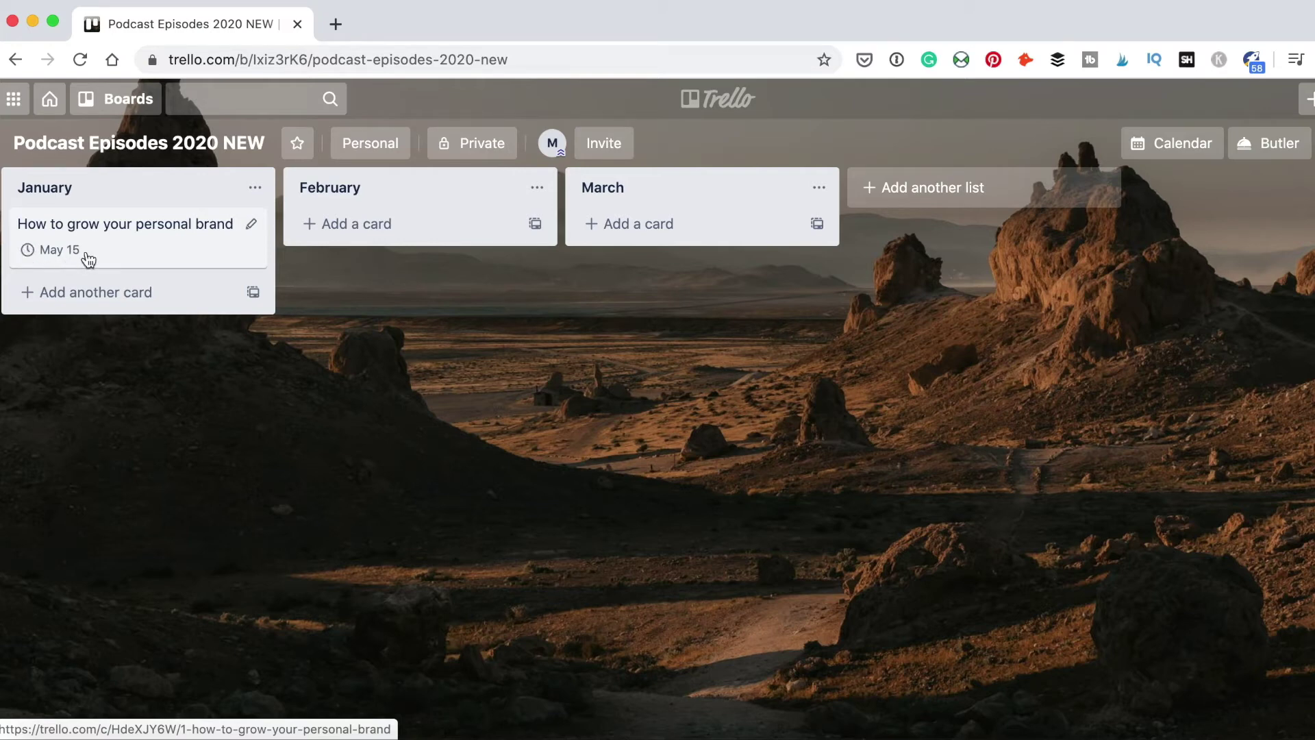
mouse_move(71, 259)
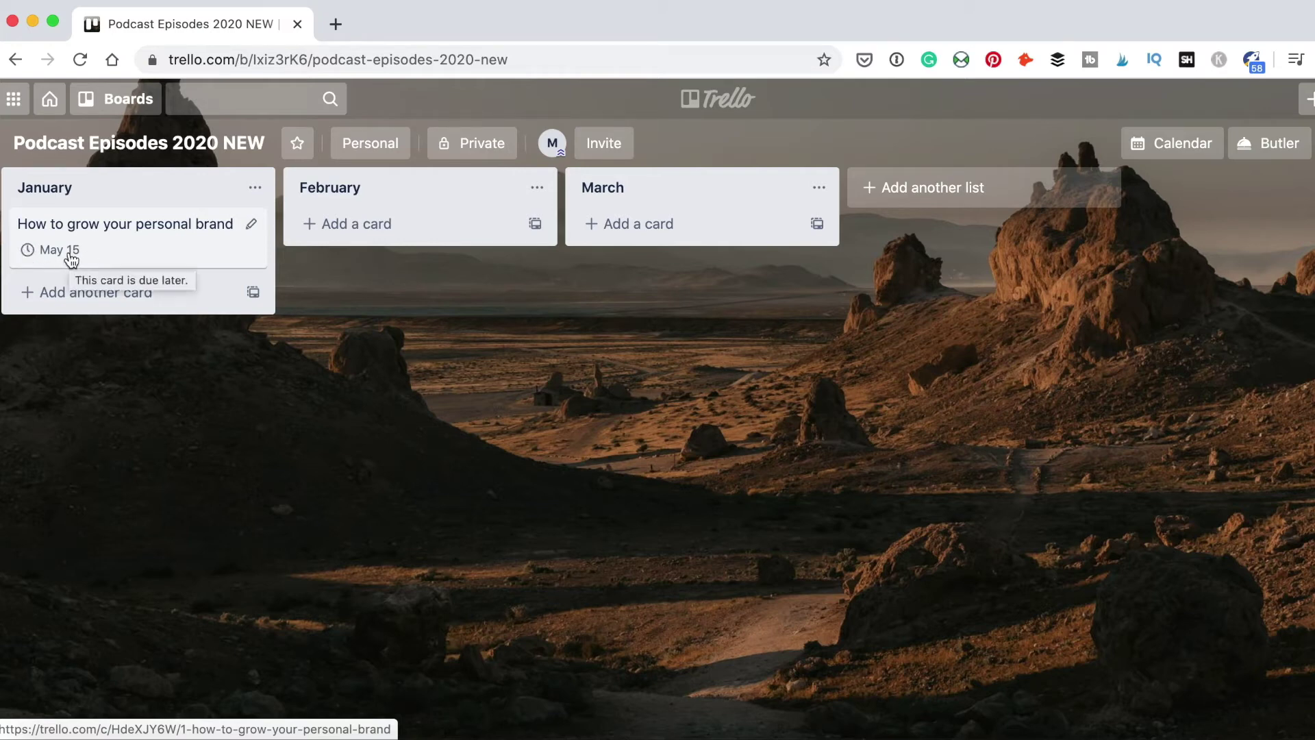
left_click(1173, 147)
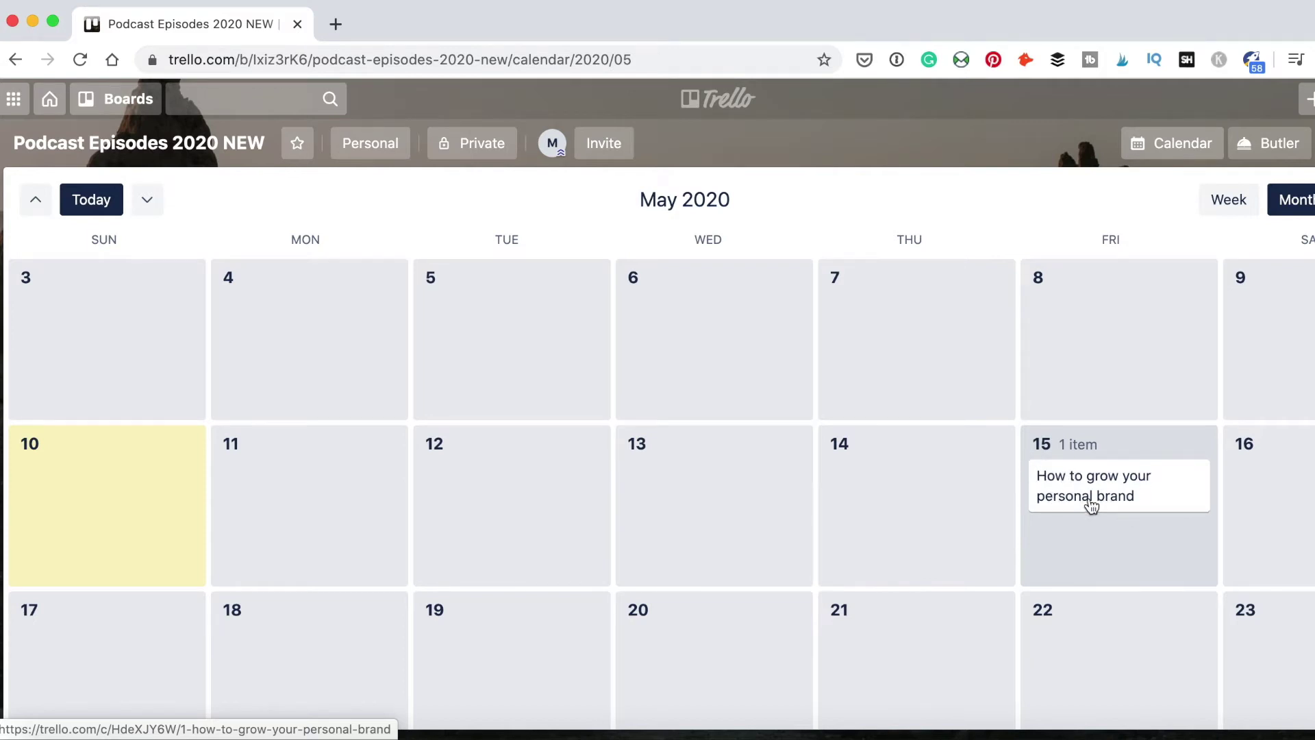
Move the personal brand card on the calendar and confirm its due date reads May 19
left_click_drag(1131, 495, 521, 650)
scroll(518, 647, "down", 1)
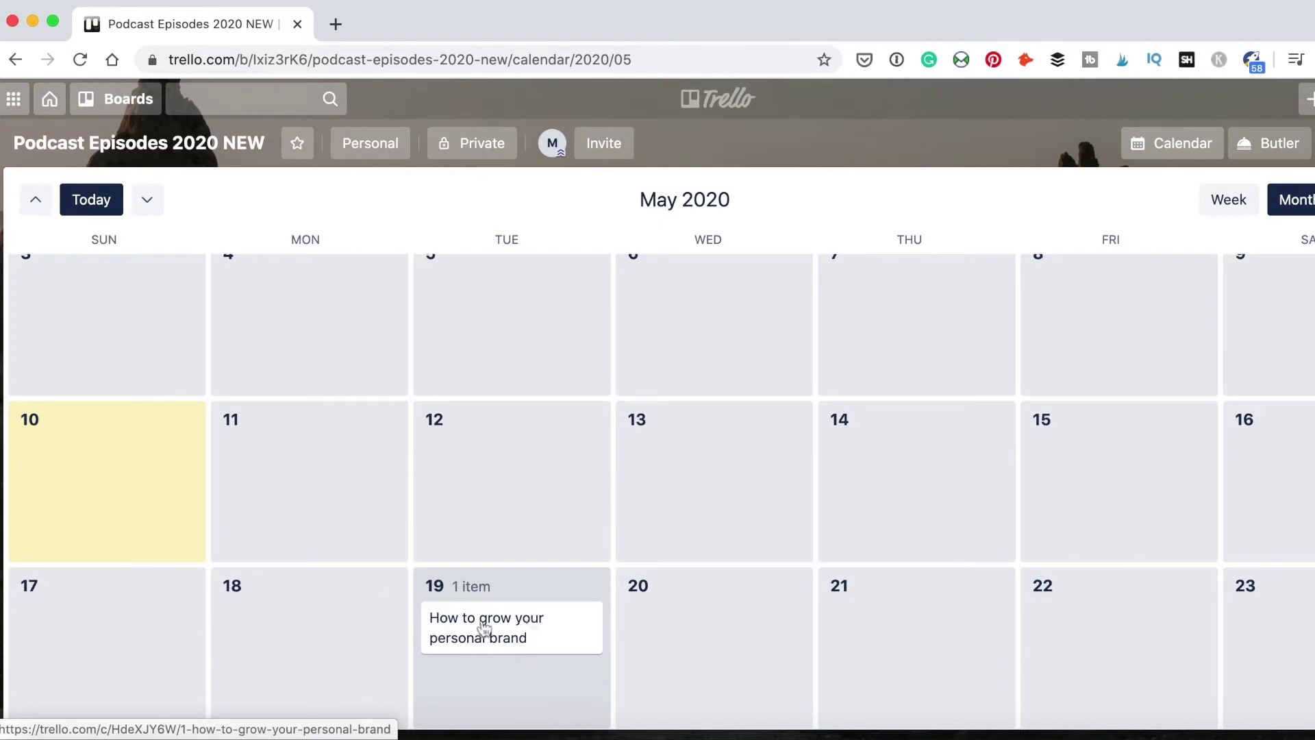
left_click(545, 638)
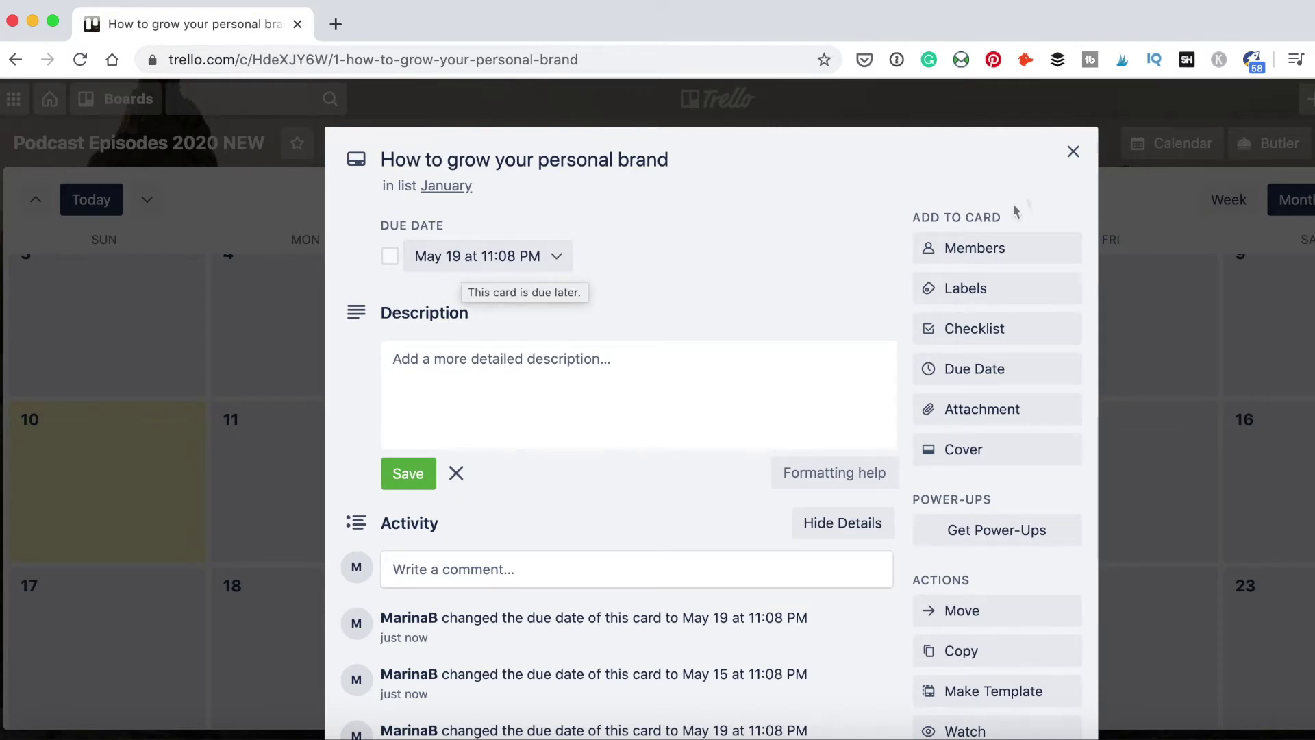
left_click(1073, 152)
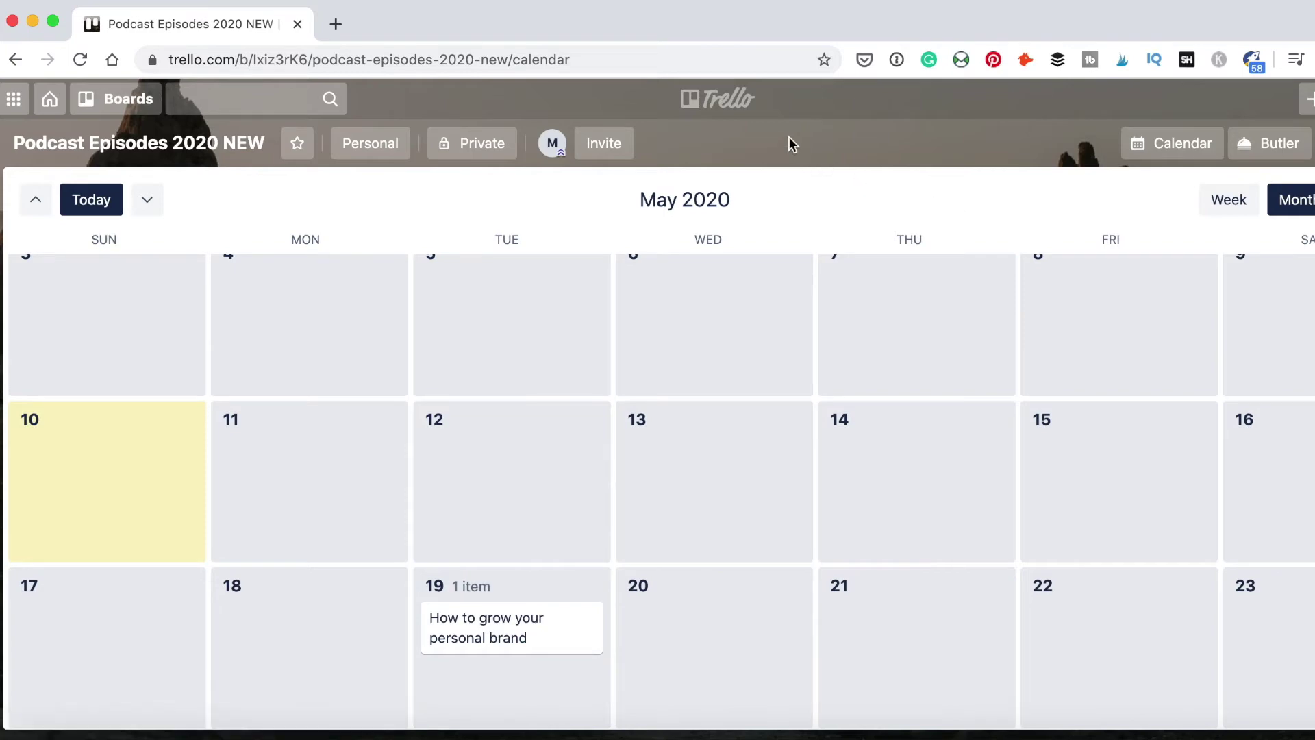
Leave the calendar view and open the Podcast Episodes 2020 board
left_click(1171, 143)
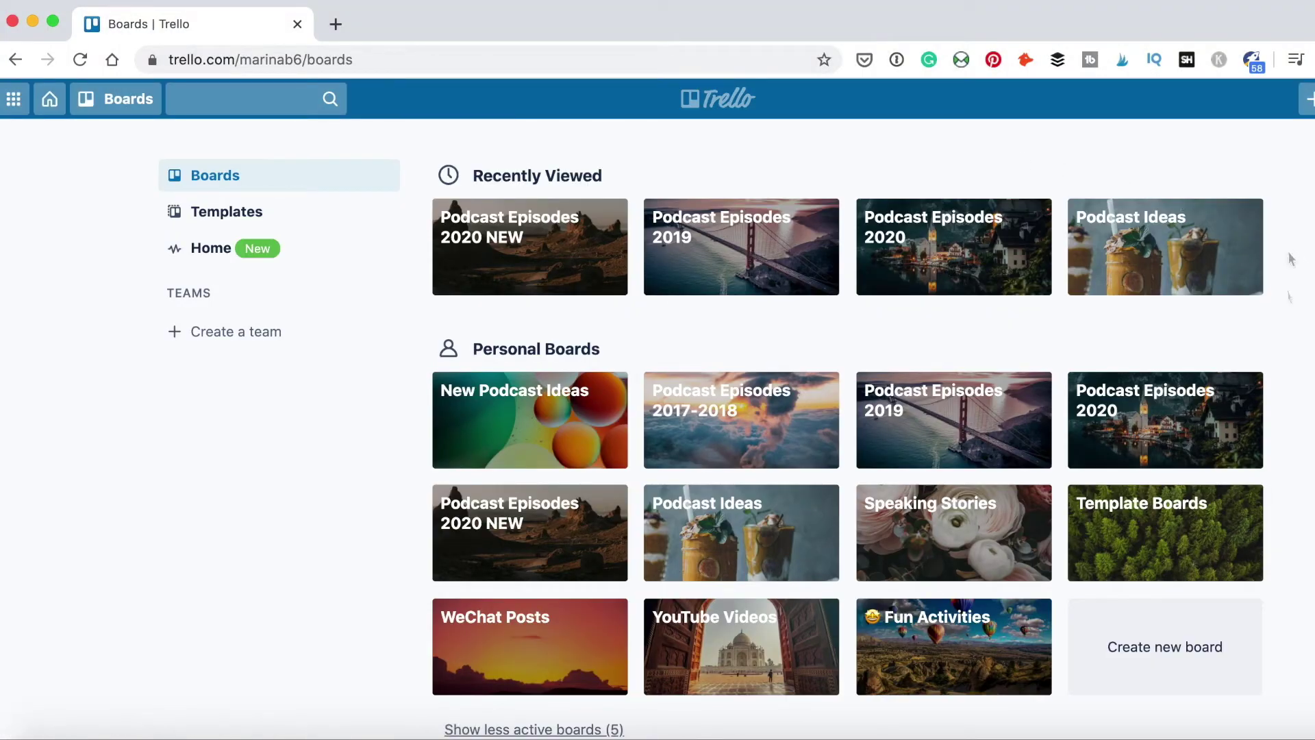
left_click(1104, 403)
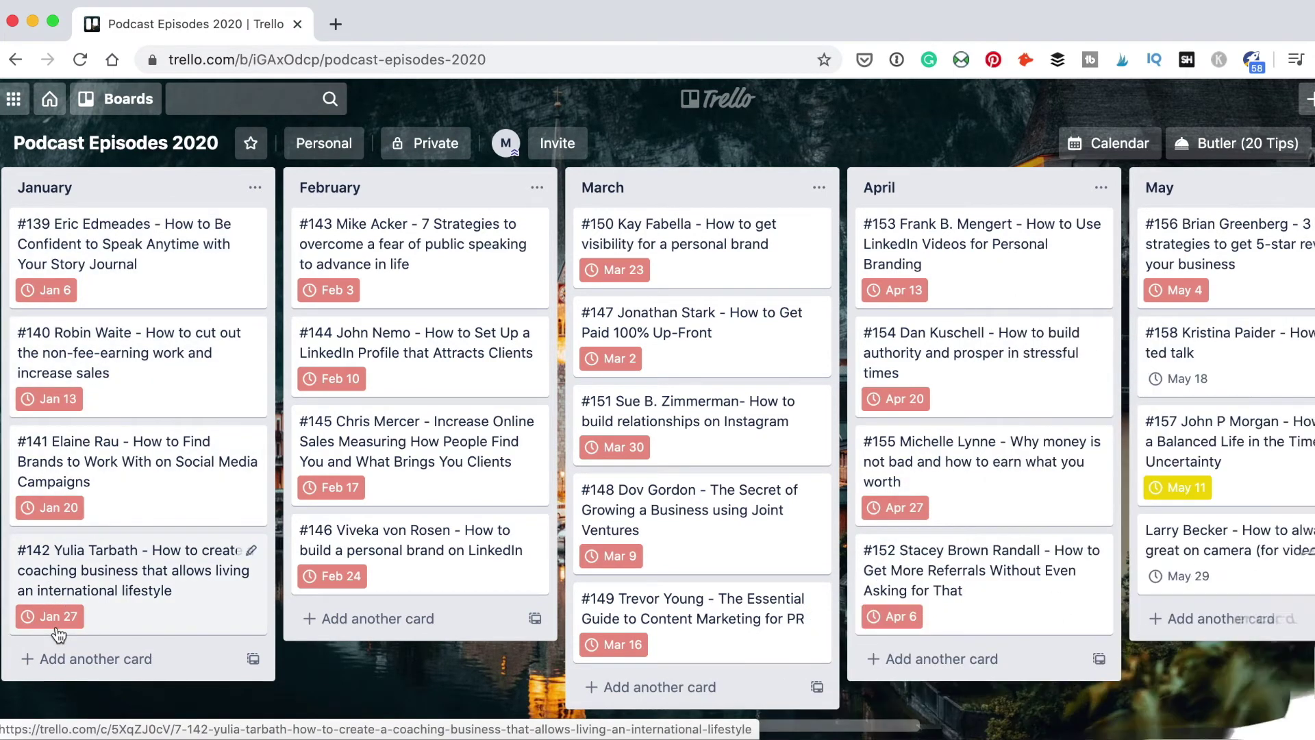
left_click(1111, 143)
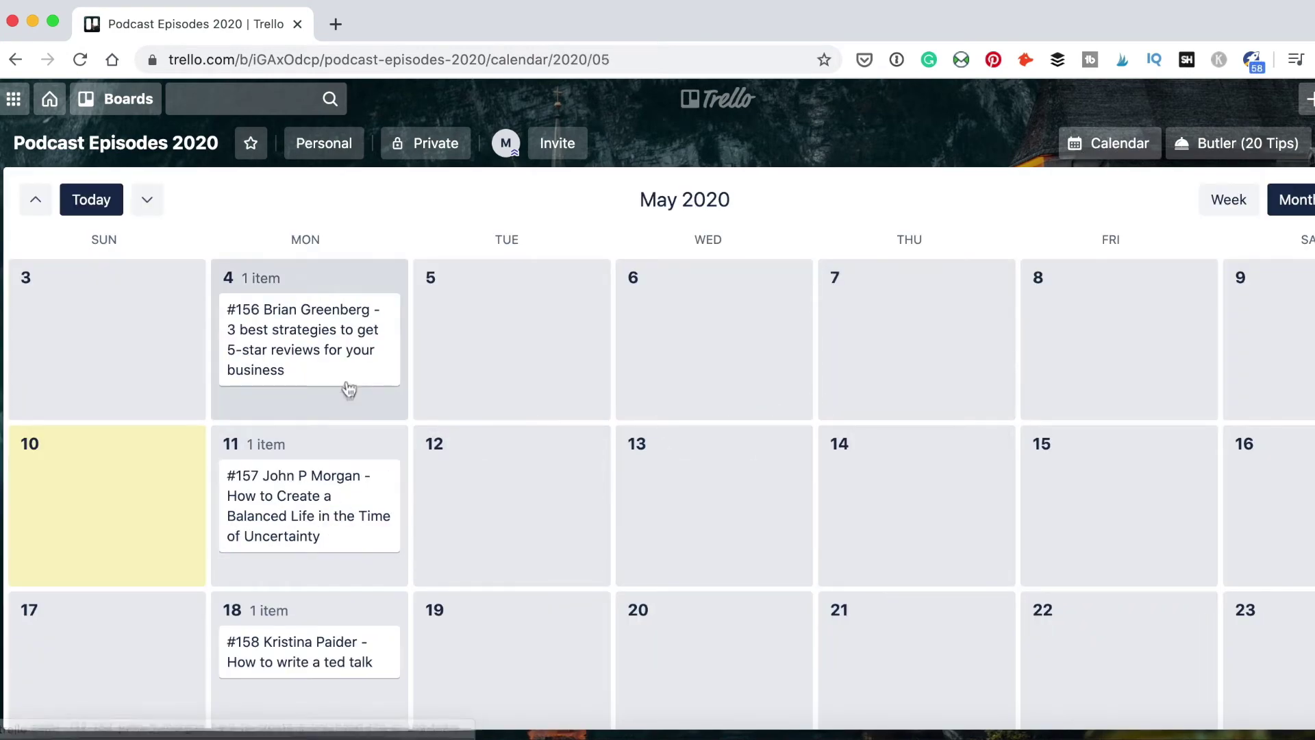
scroll(350, 389, "up", 10)
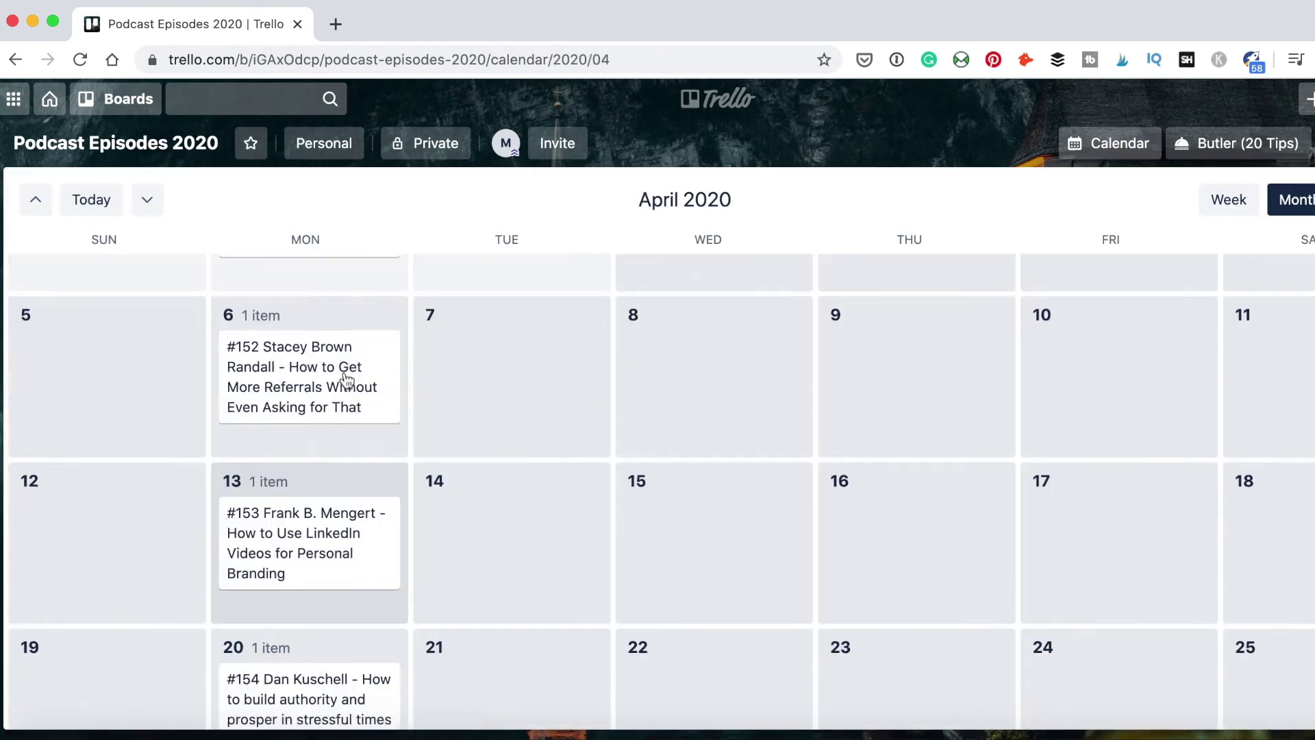
scroll(346, 382, "up", 3)
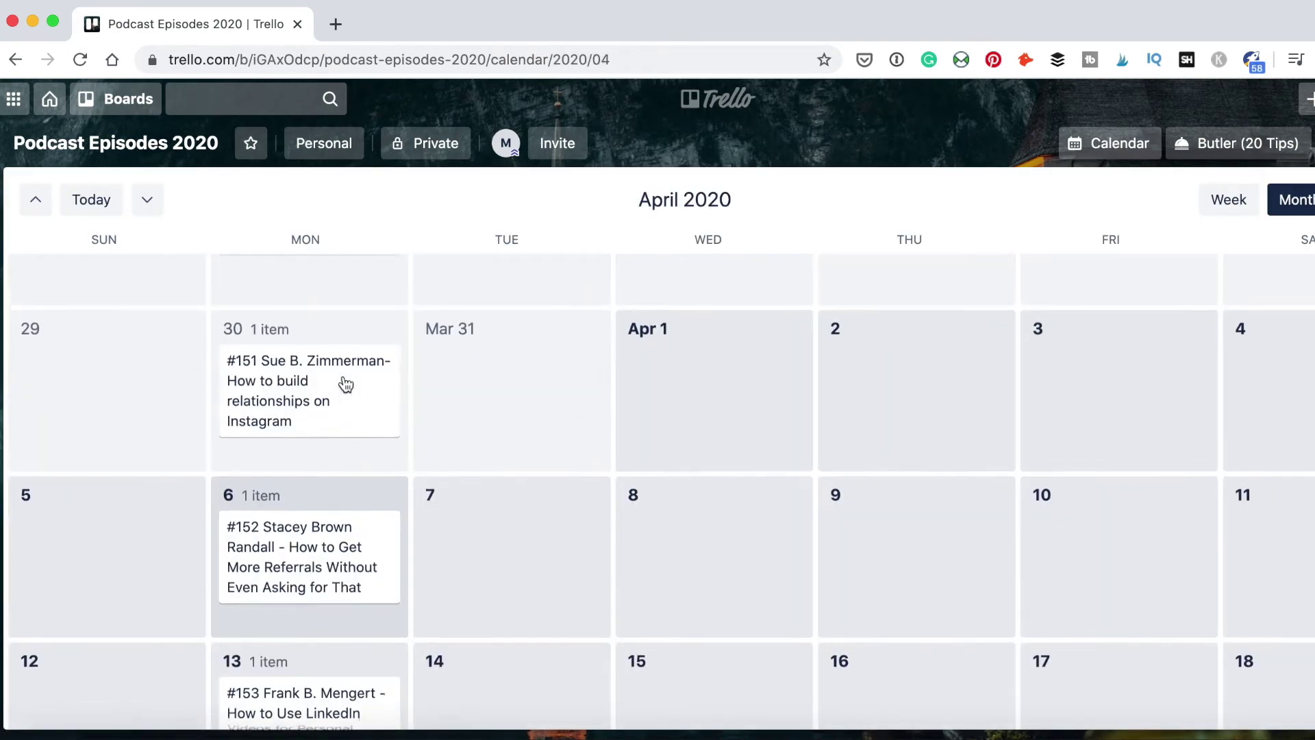
scroll(346, 384, "up", 1)
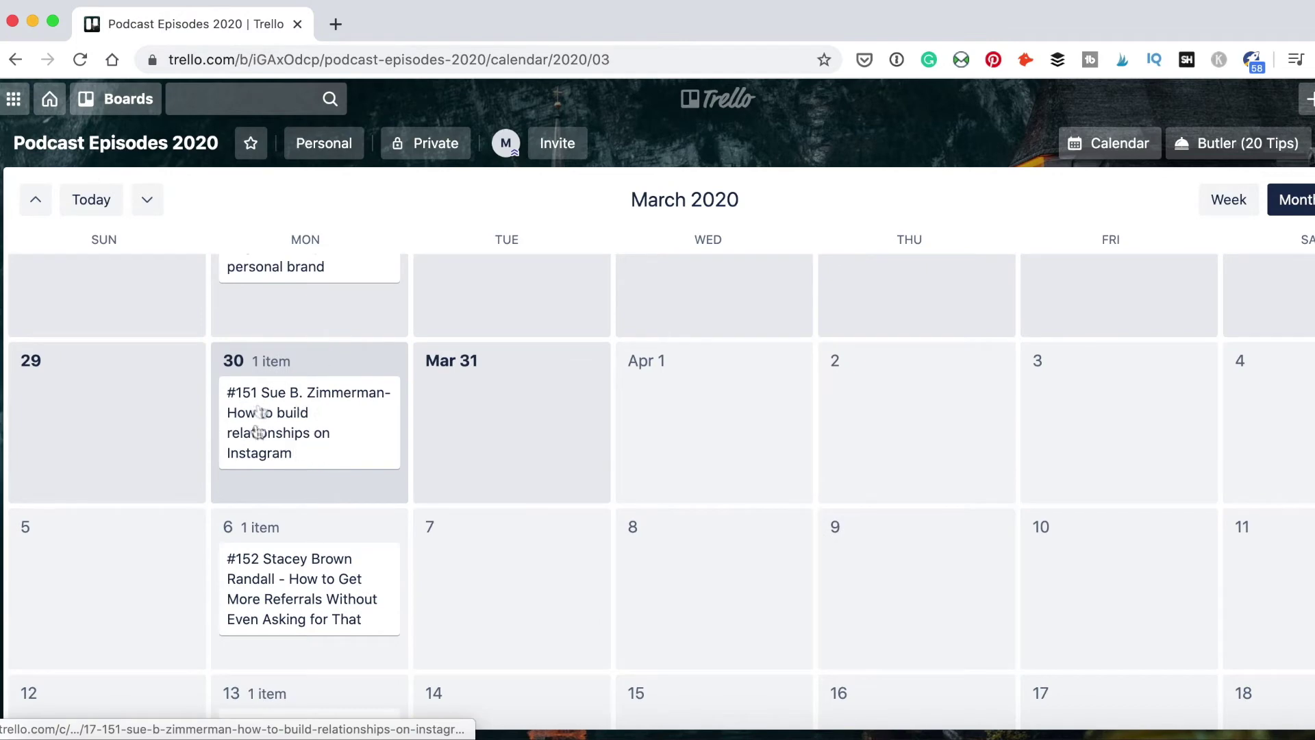
scroll(326, 450, "up", 3)
scroll(325, 452, "up", 1)
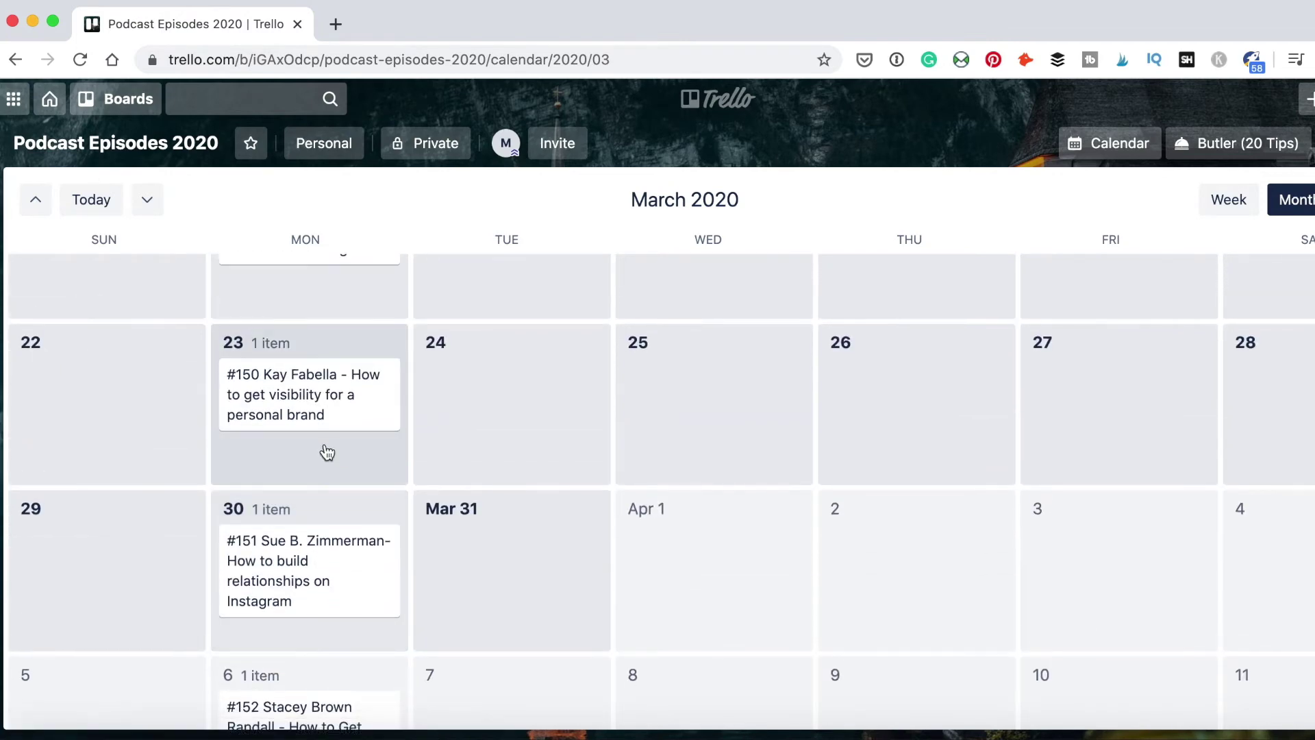
scroll(328, 452, "up", 5)
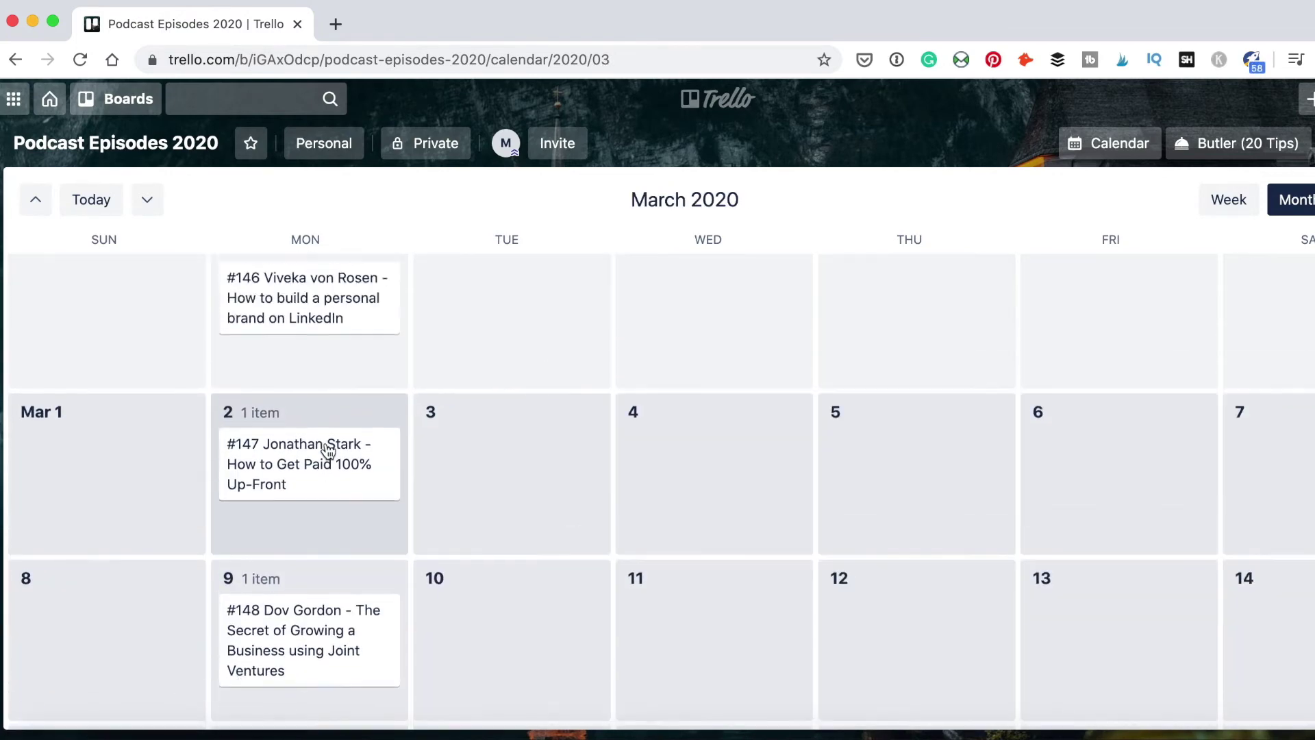
scroll(327, 450, "up", 2)
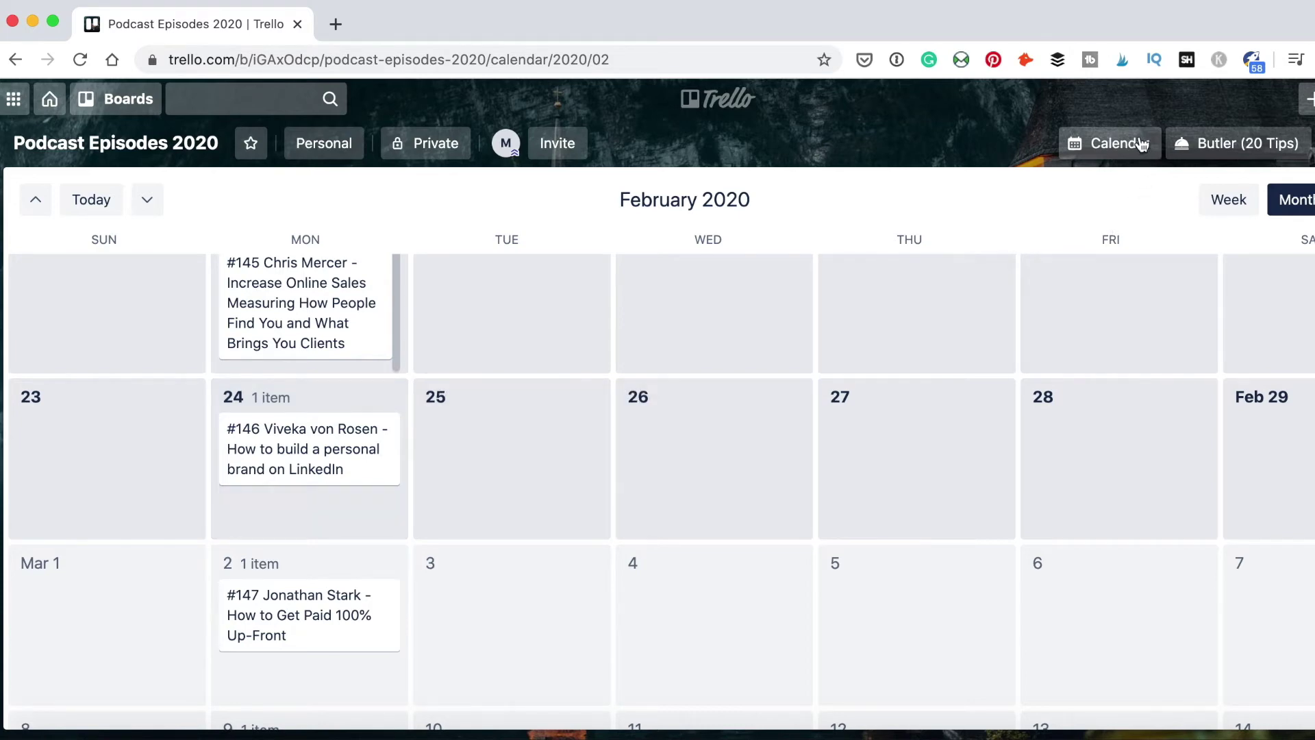
left_click(1110, 142)
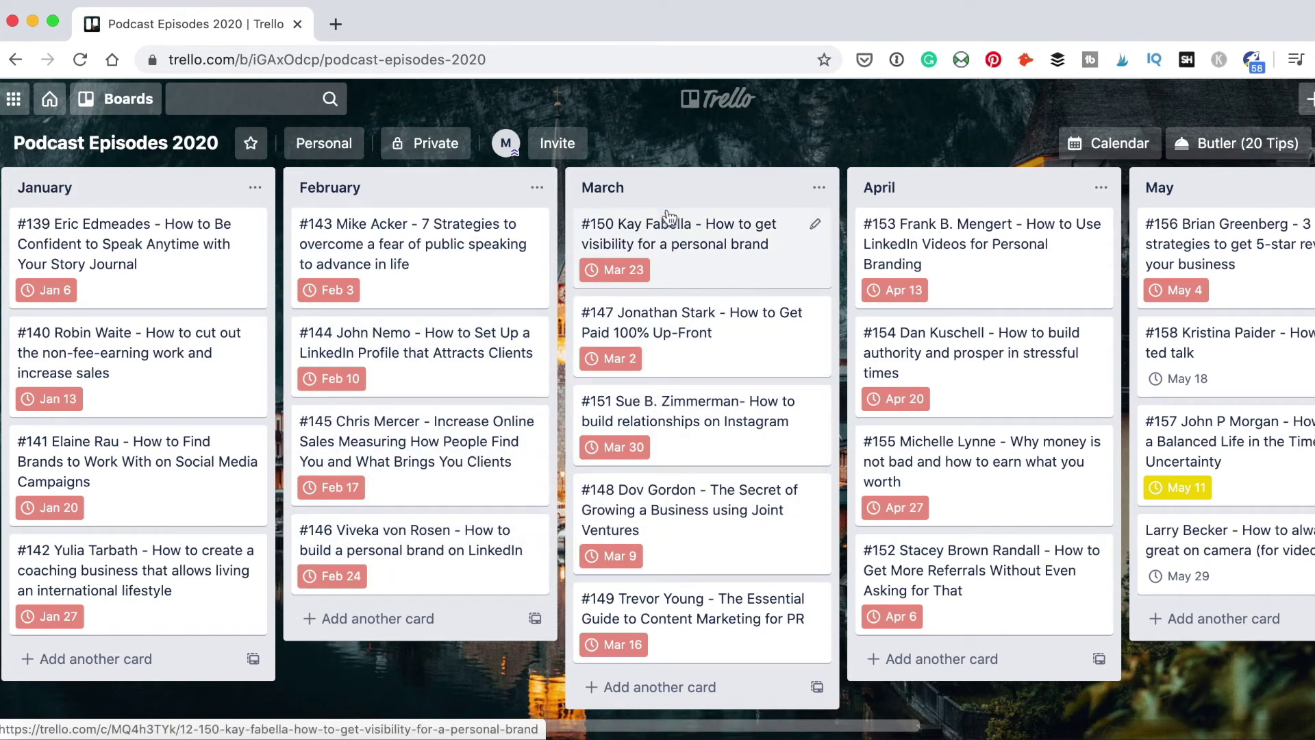
Sort the March list's cards by due date and switch the board to calendar view
left_click(819, 189)
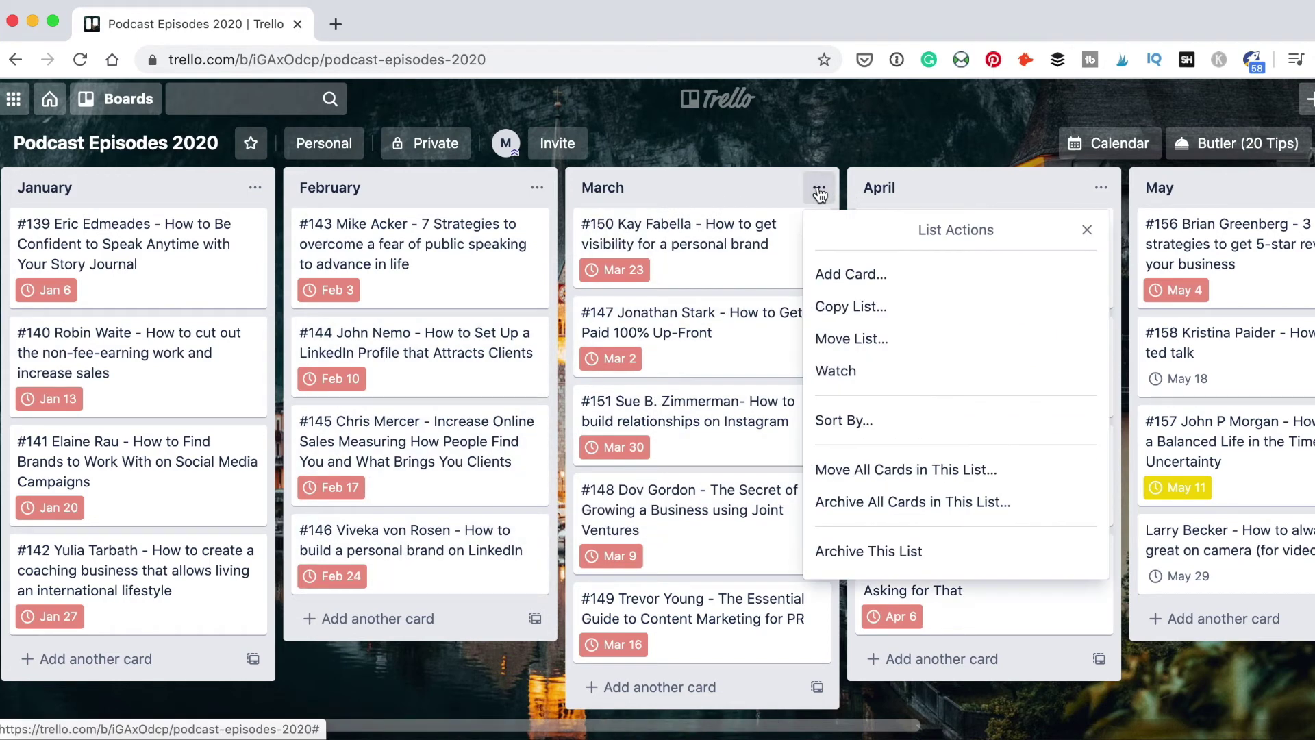
left_click(830, 419)
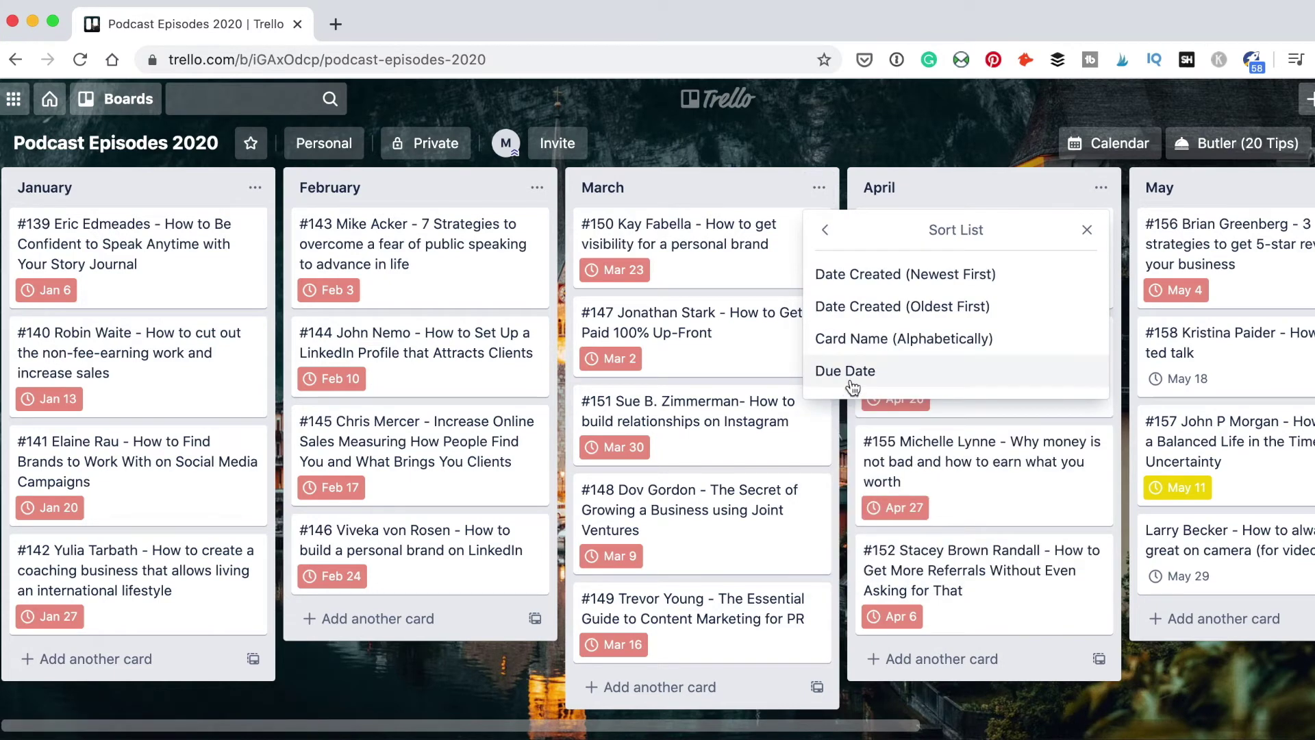
left_click(913, 382)
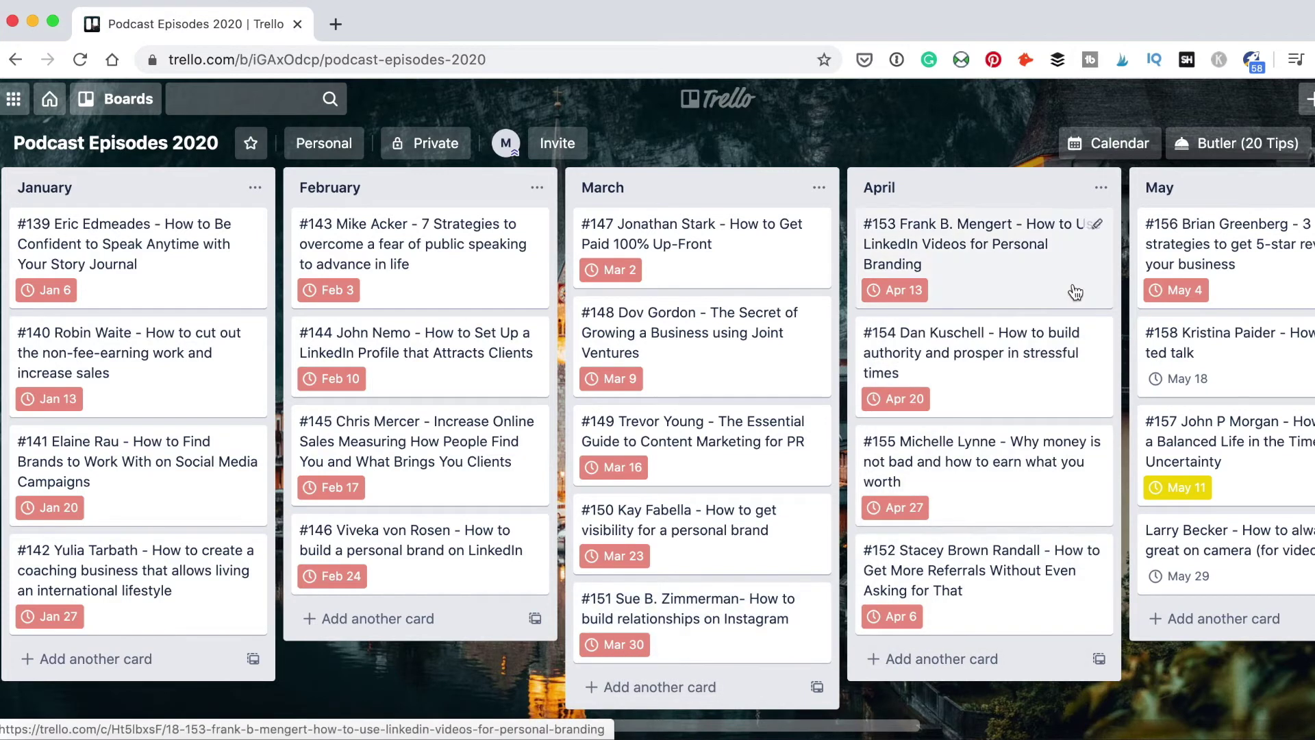
left_click(1118, 145)
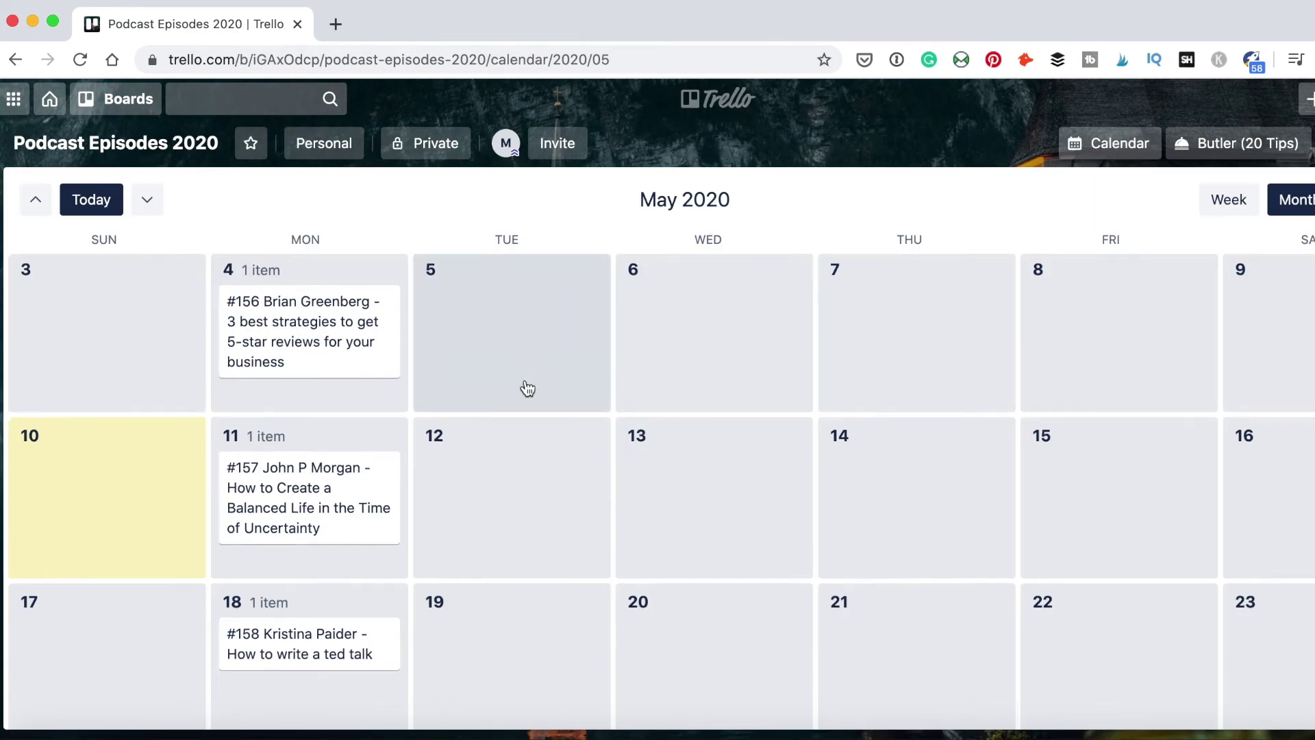
Scroll through the May 2020 calendar to review the scheduled episode cards
scroll(895, 438, "down", 2)
scroll(898, 437, "down", 1)
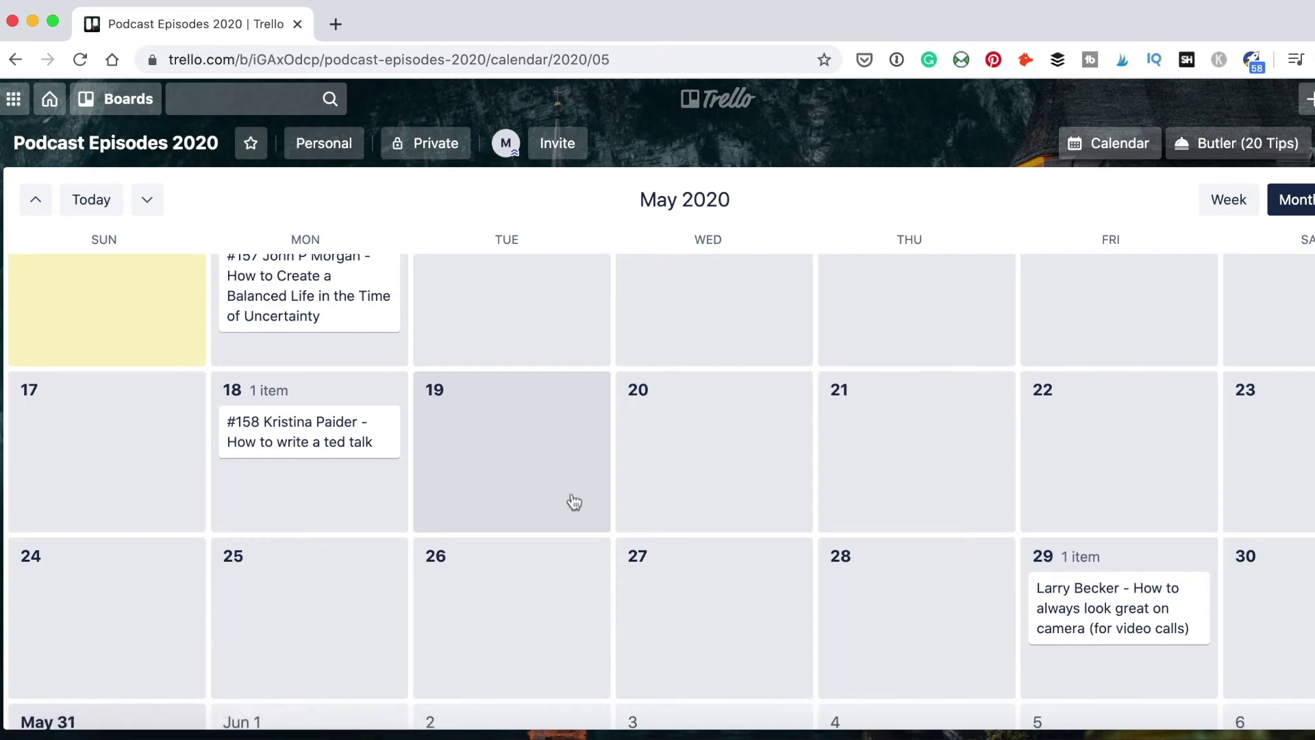
scroll(579, 472, "up", 2)
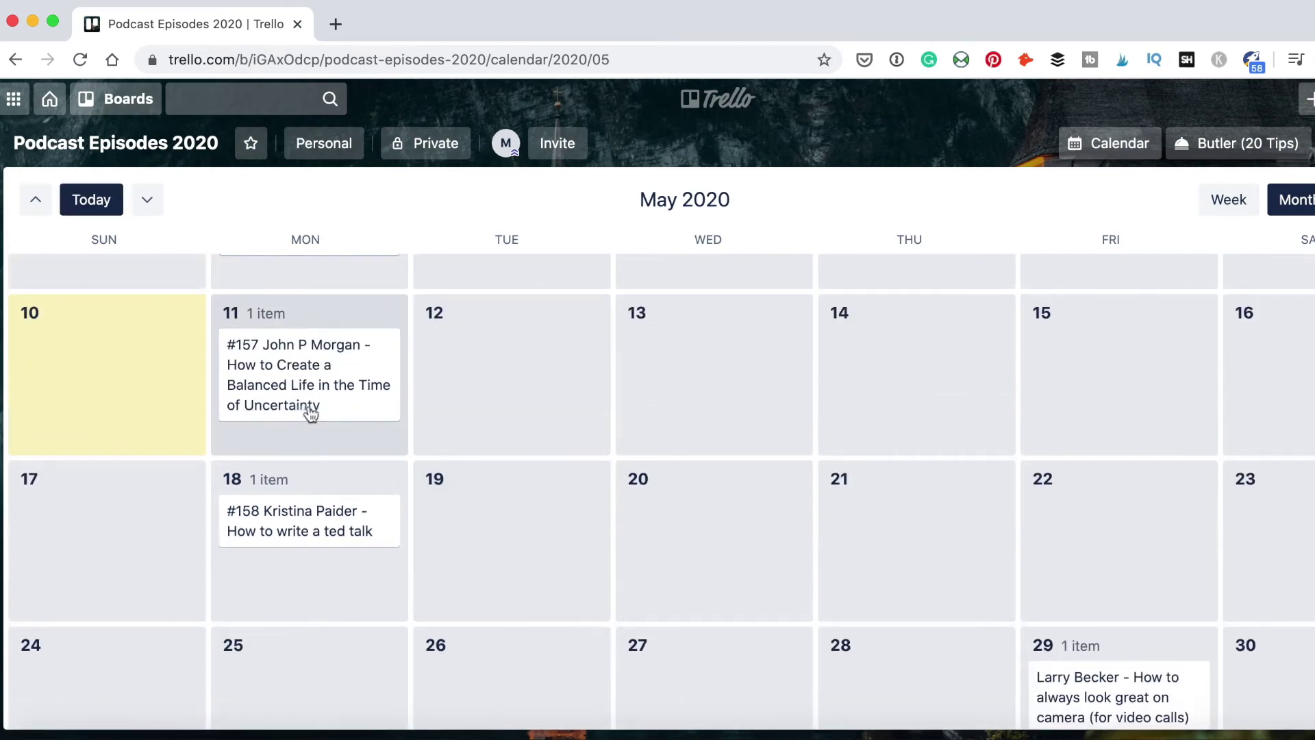
Rearrange episodes #157 and #158 on the calendar, leaving #157 on May 11 and #158 on May 18
left_click_drag(284, 373, 538, 380)
left_click_drag(350, 532, 367, 402)
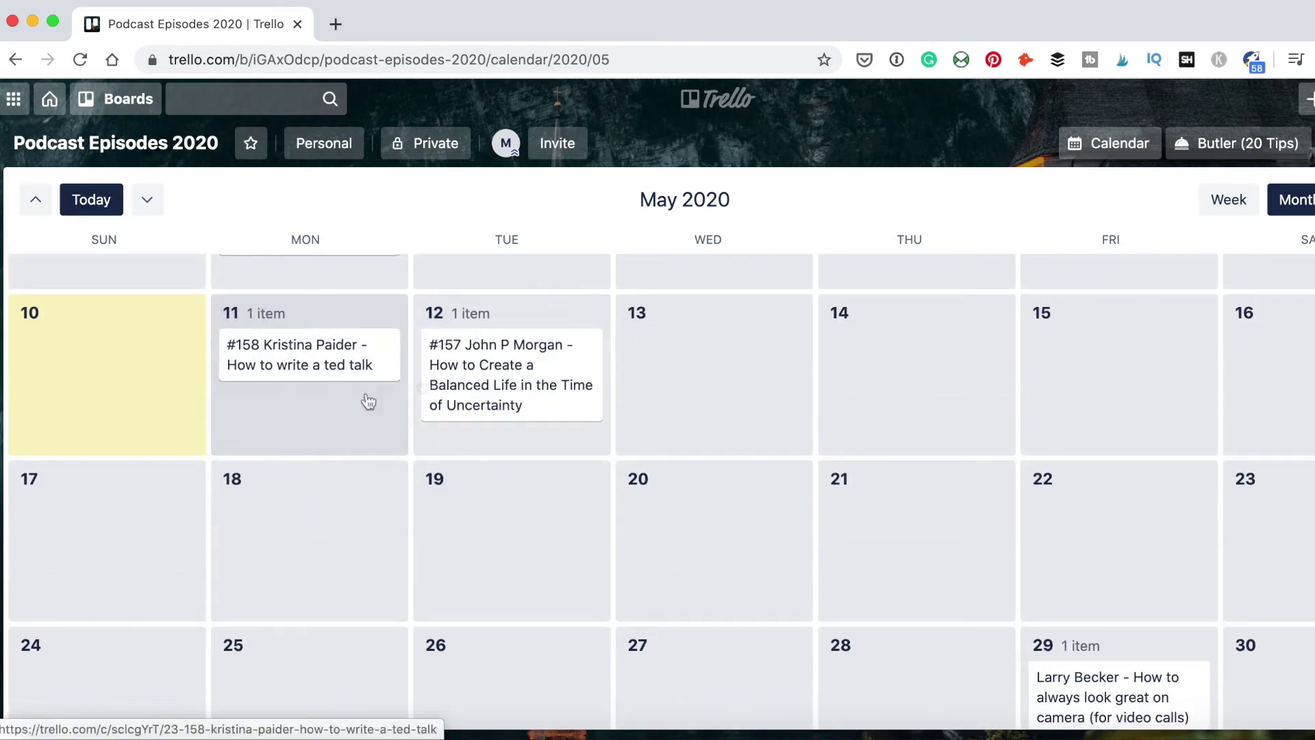
left_click_drag(486, 394, 342, 530)
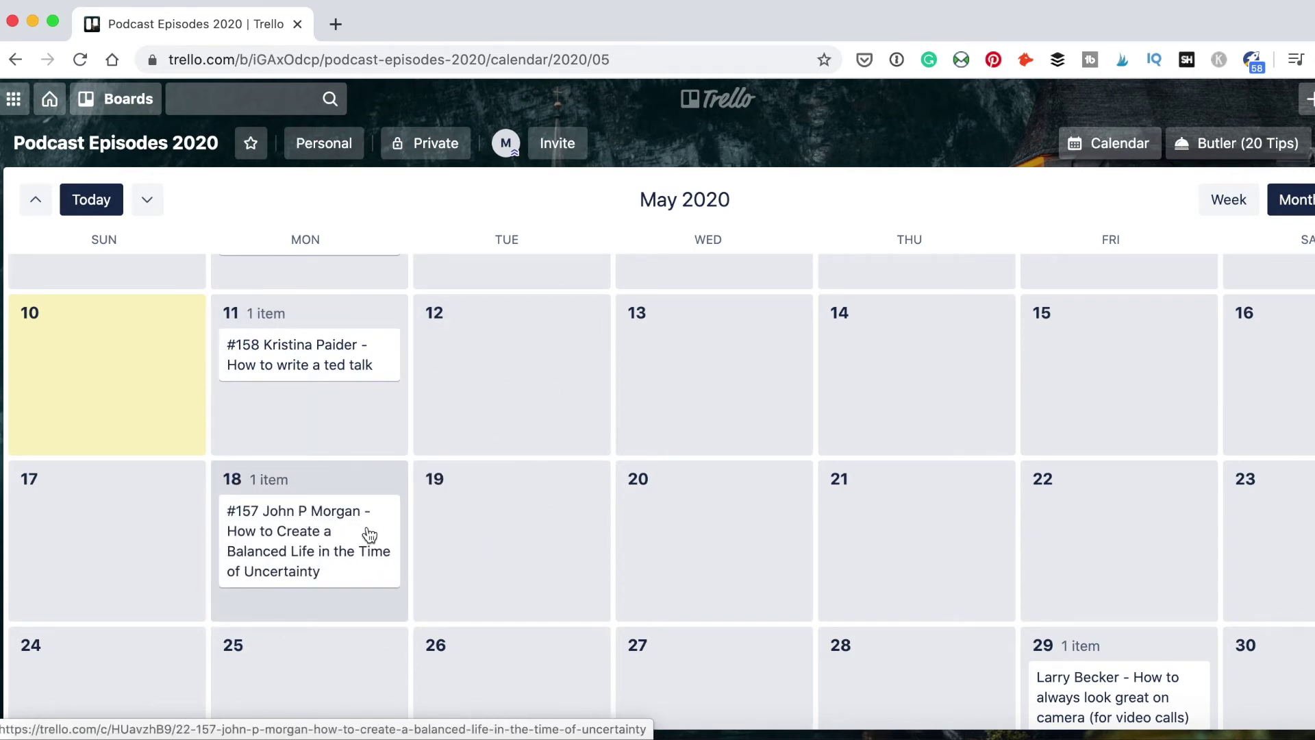
scroll(370, 534, "up", 5)
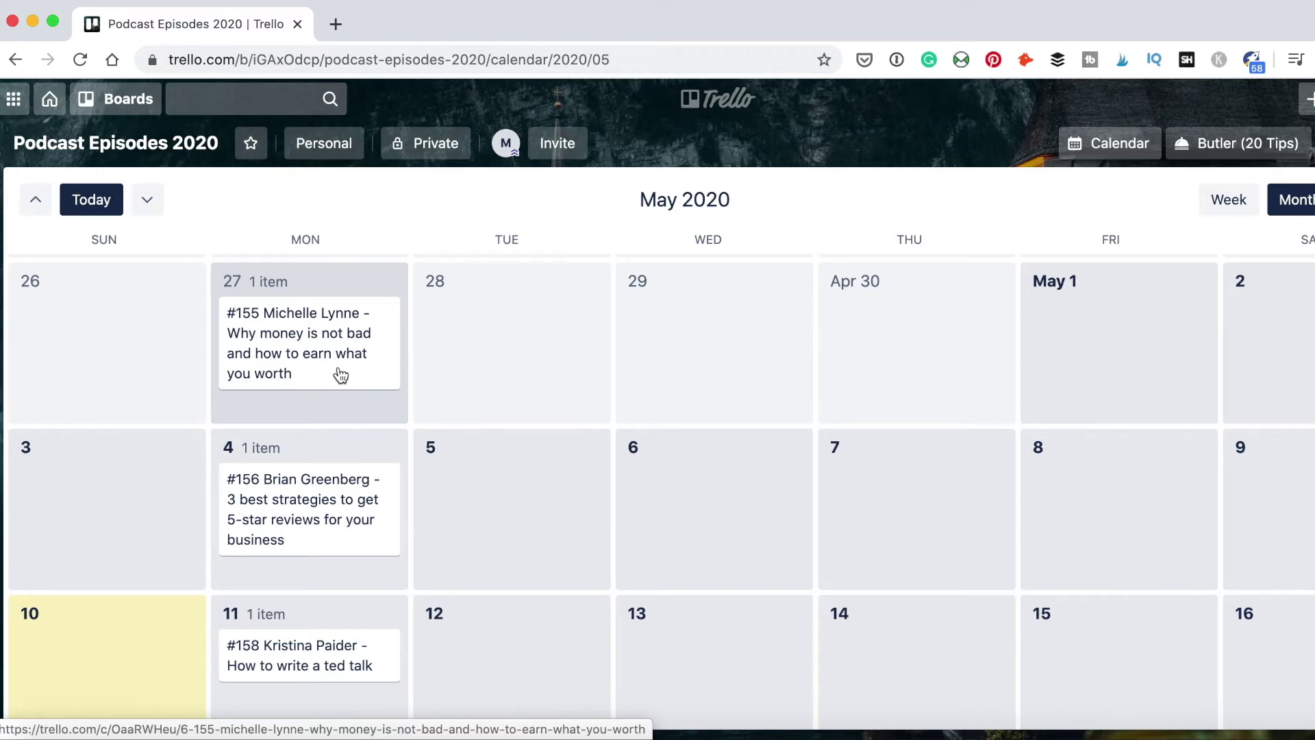
scroll(308, 503, "down", 3)
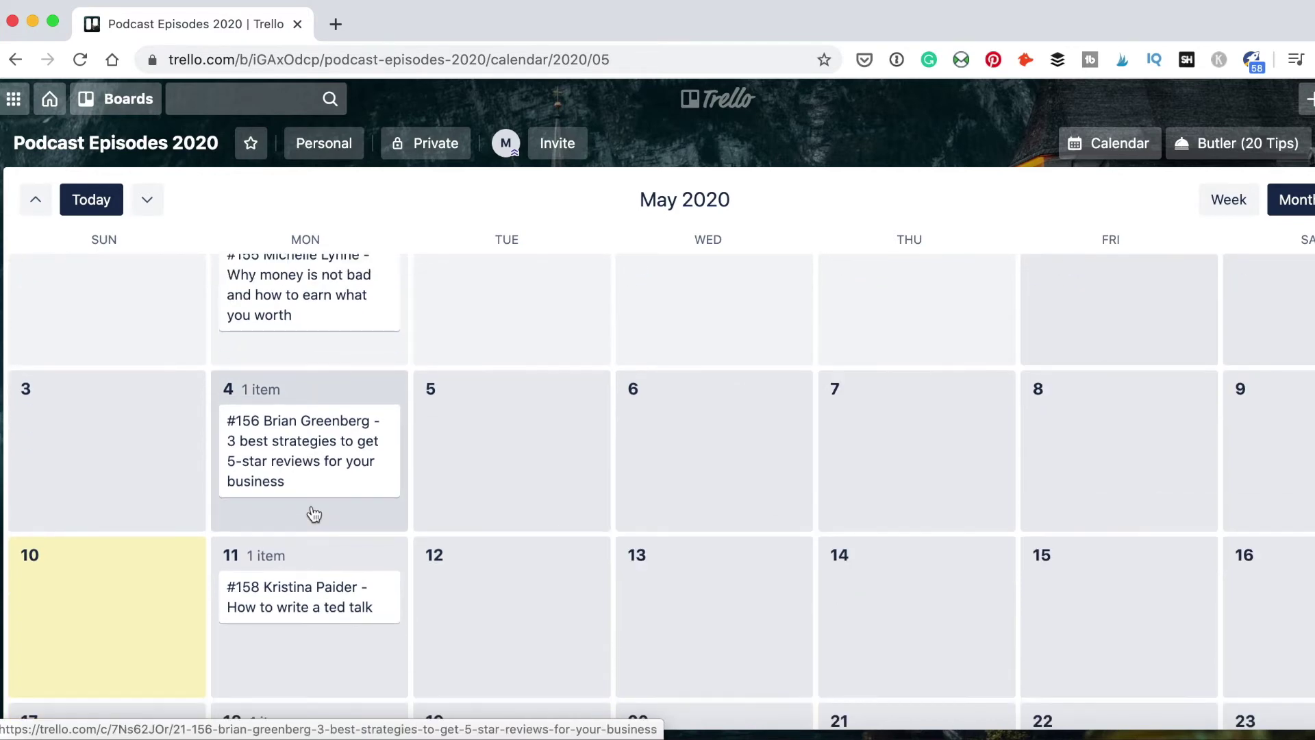
left_click_drag(316, 499, 507, 493)
left_click_drag(332, 685, 315, 521)
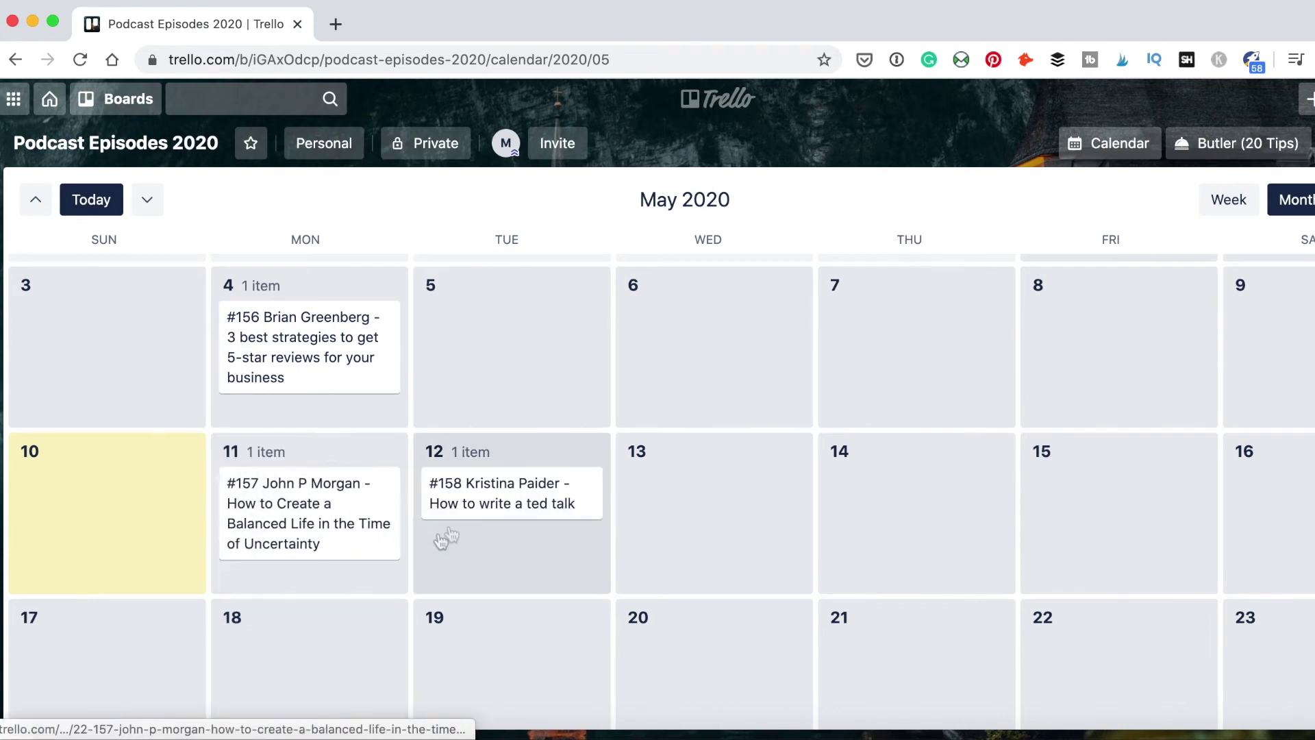
left_click_drag(452, 504, 287, 671)
Move the camera-tips episode from Friday May 29 to Monday May 25 and open its details
scroll(839, 548, "down", 3)
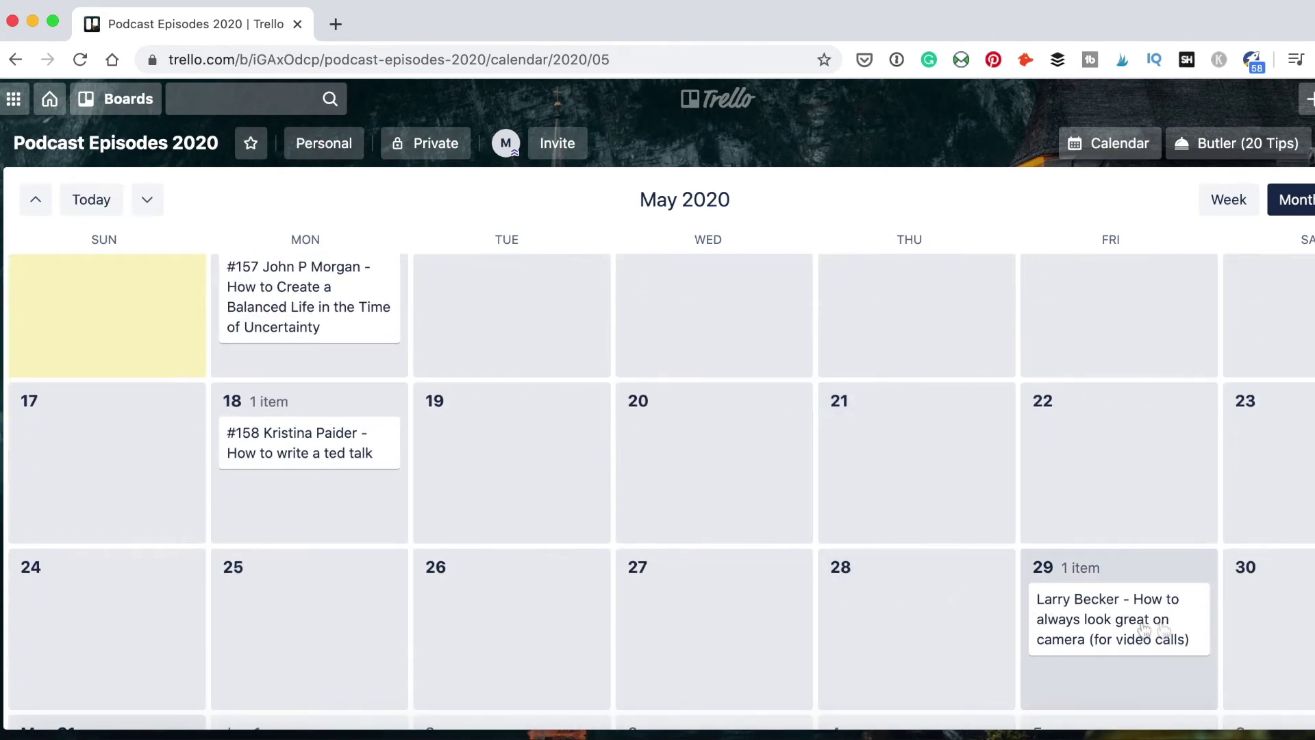
left_click_drag(1145, 620, 321, 623)
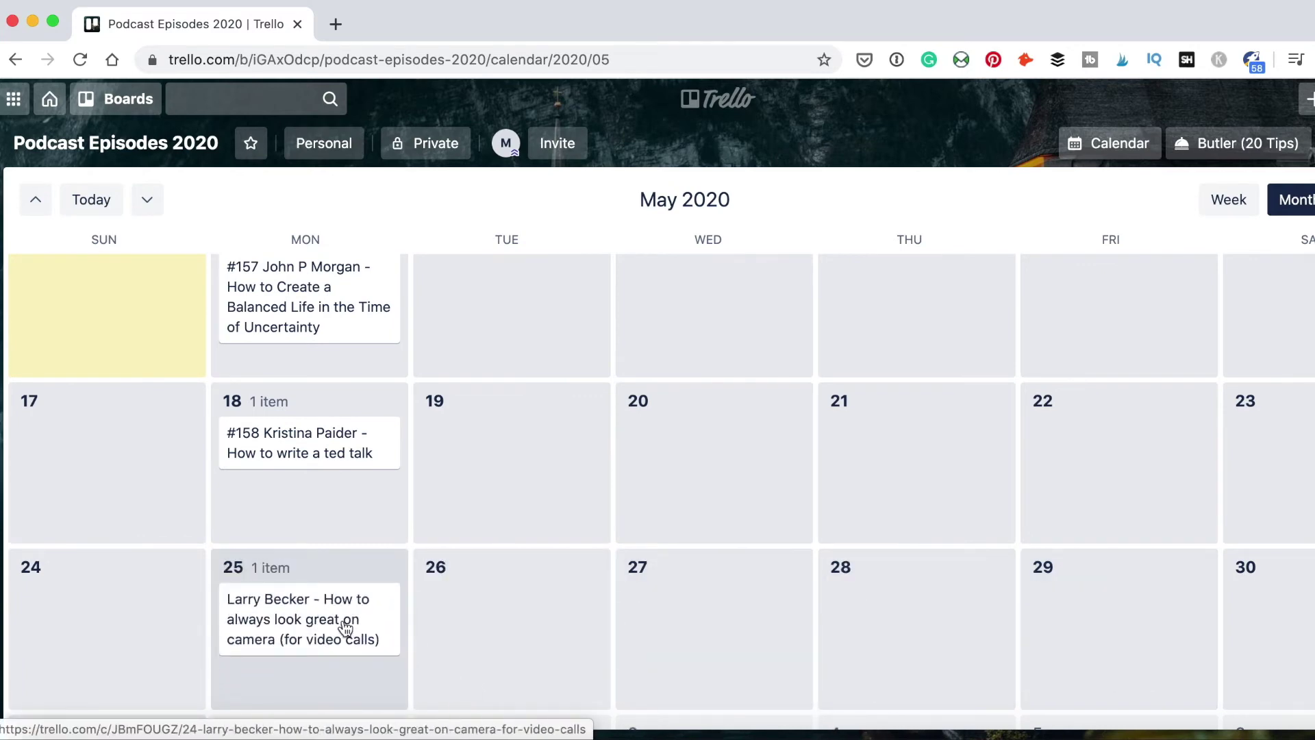
left_click(237, 606)
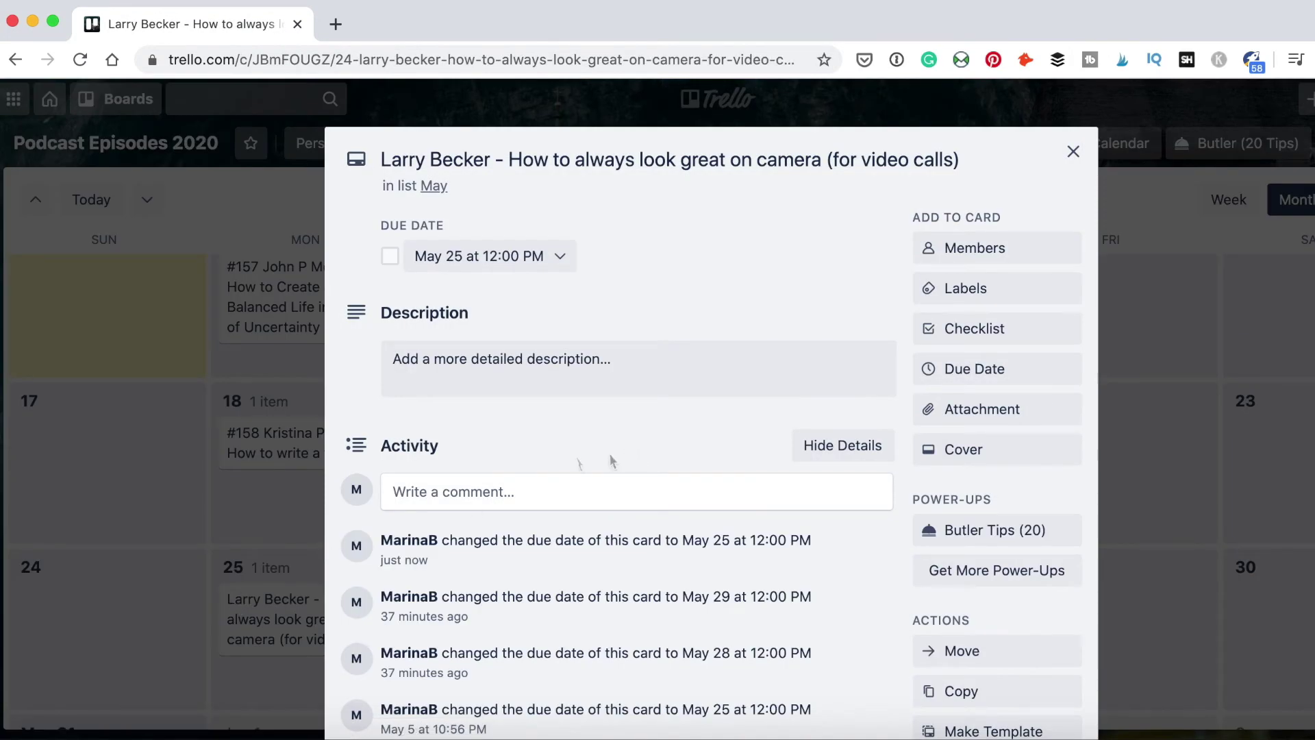
Prefix the camera episode's title with '#159' and close the card
left_click(381, 157)
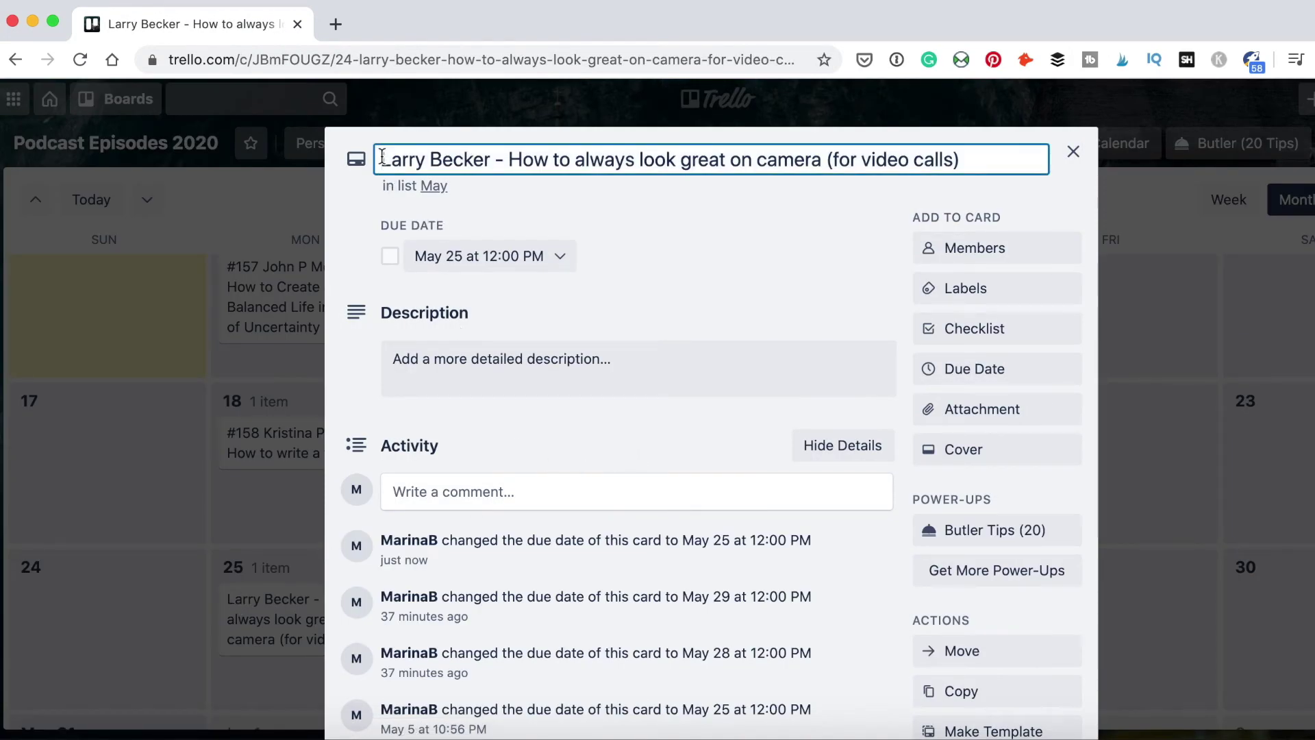
type("#")
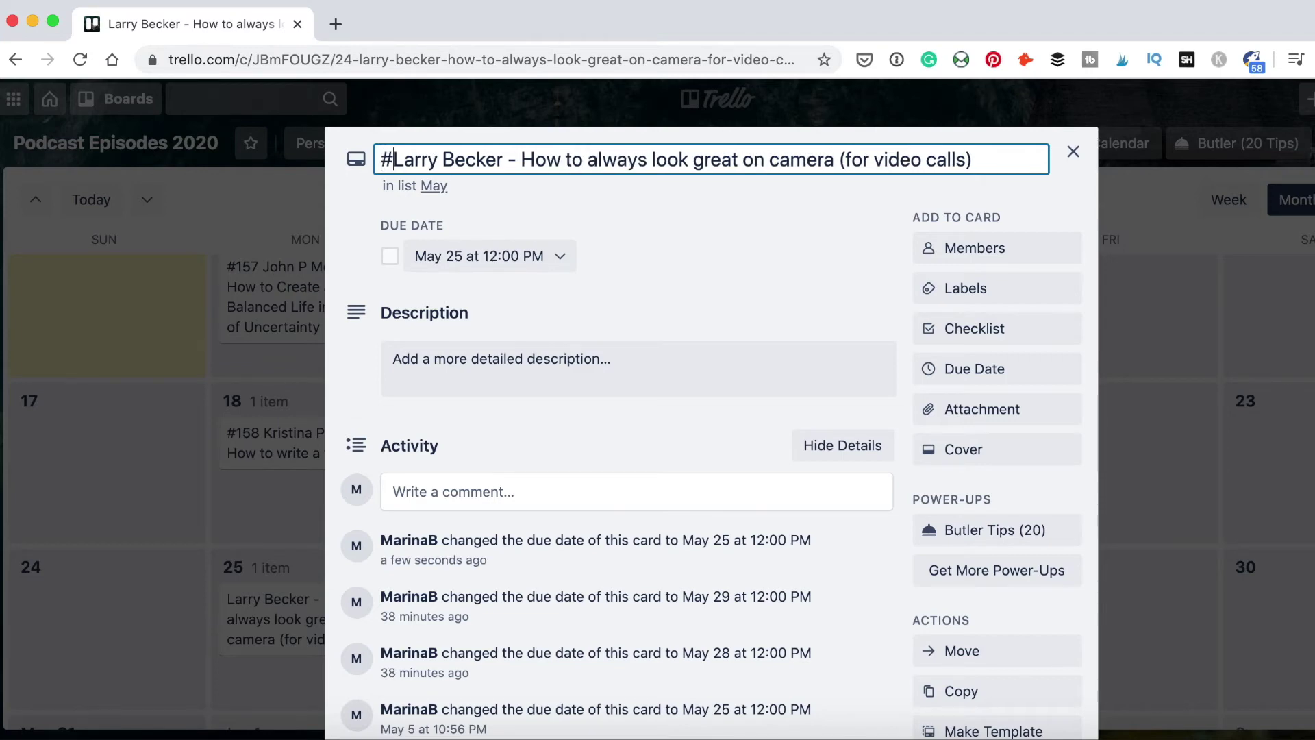
type("159")
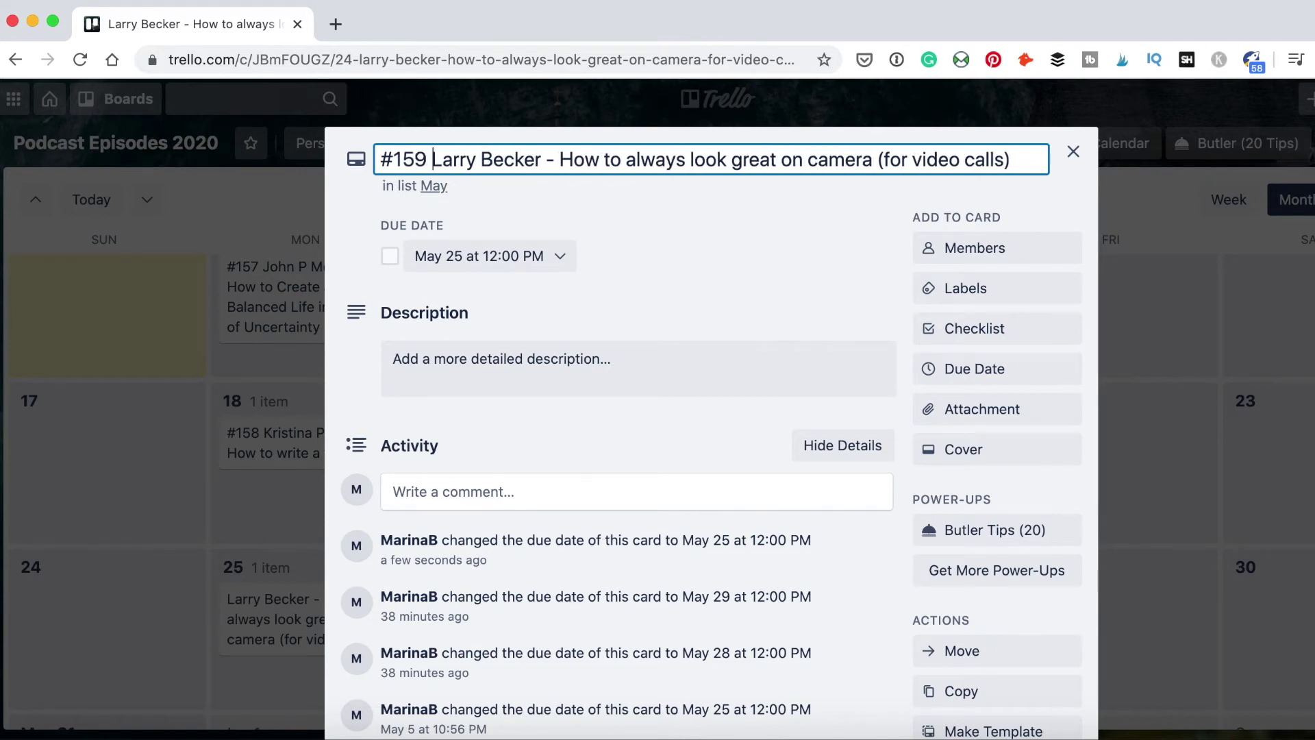
left_click(1090, 154)
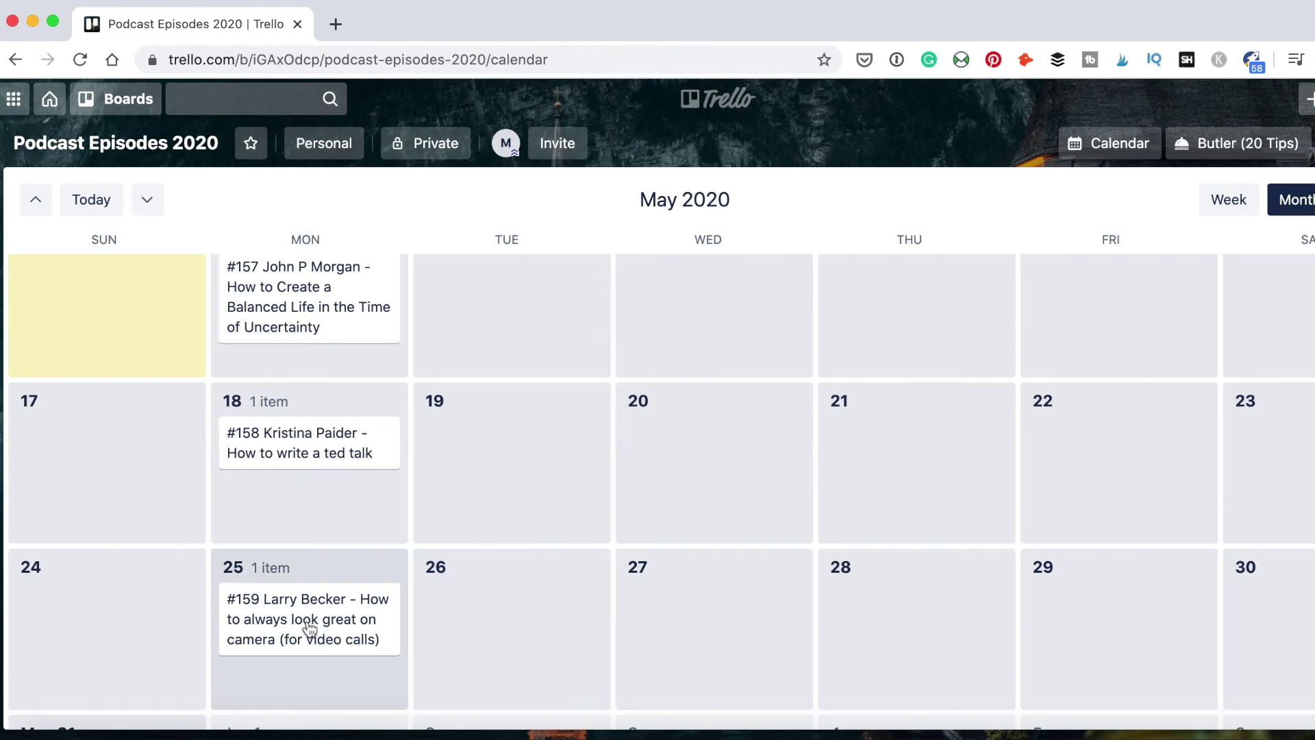
Reopen the #159 card on May 25, leaving its description empty, and show its labels
left_click(344, 619)
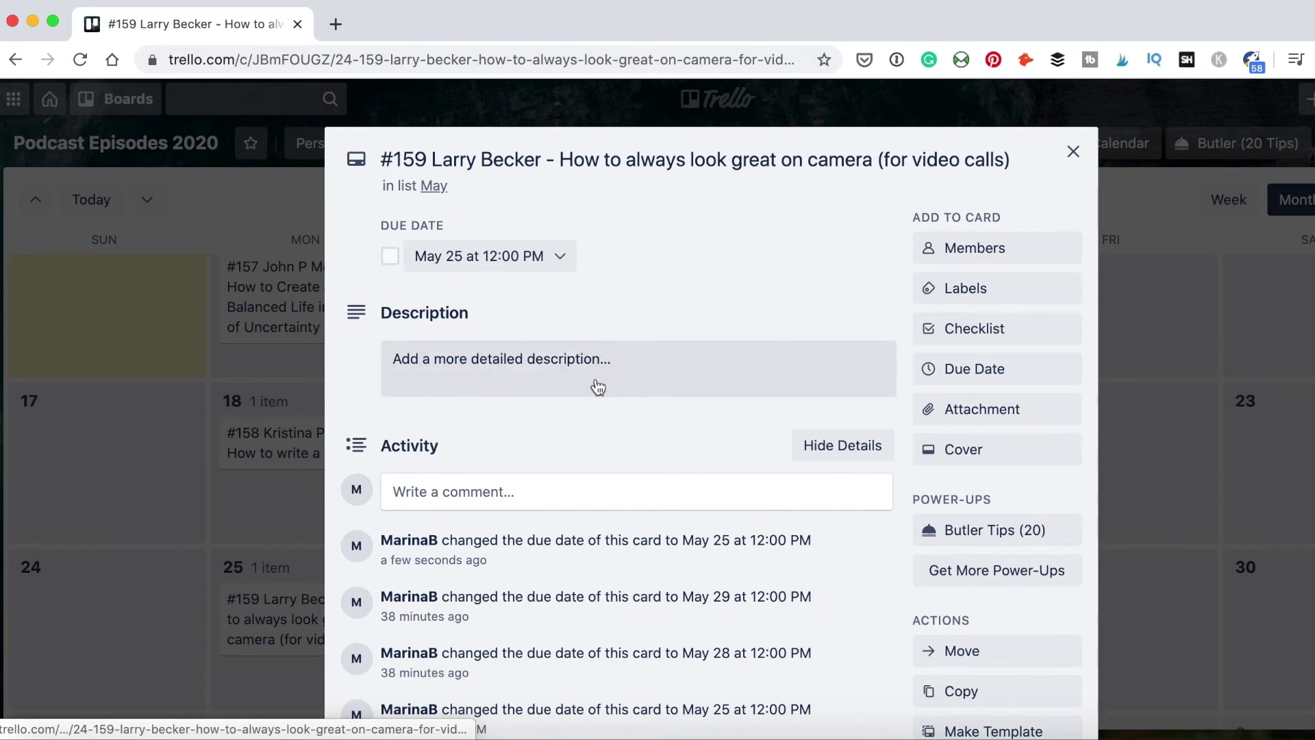
left_click(594, 362)
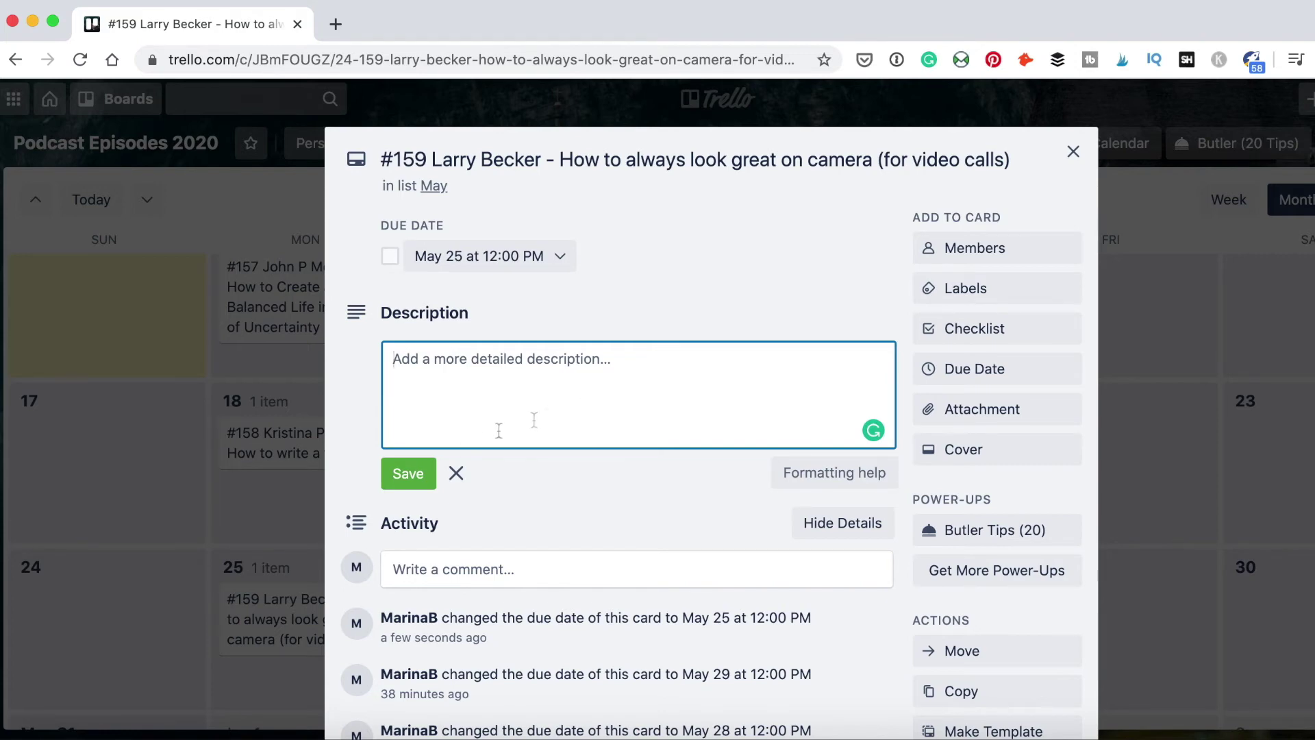
left_click(411, 475)
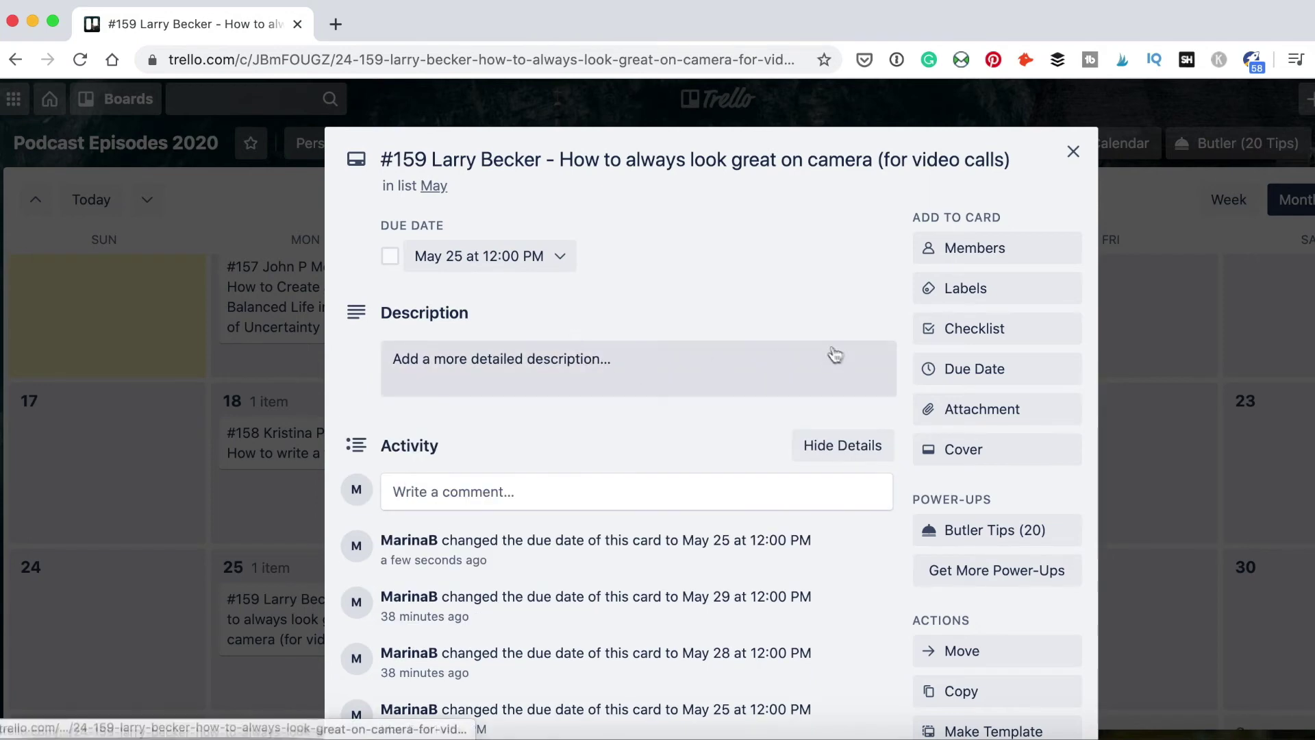
left_click(982, 290)
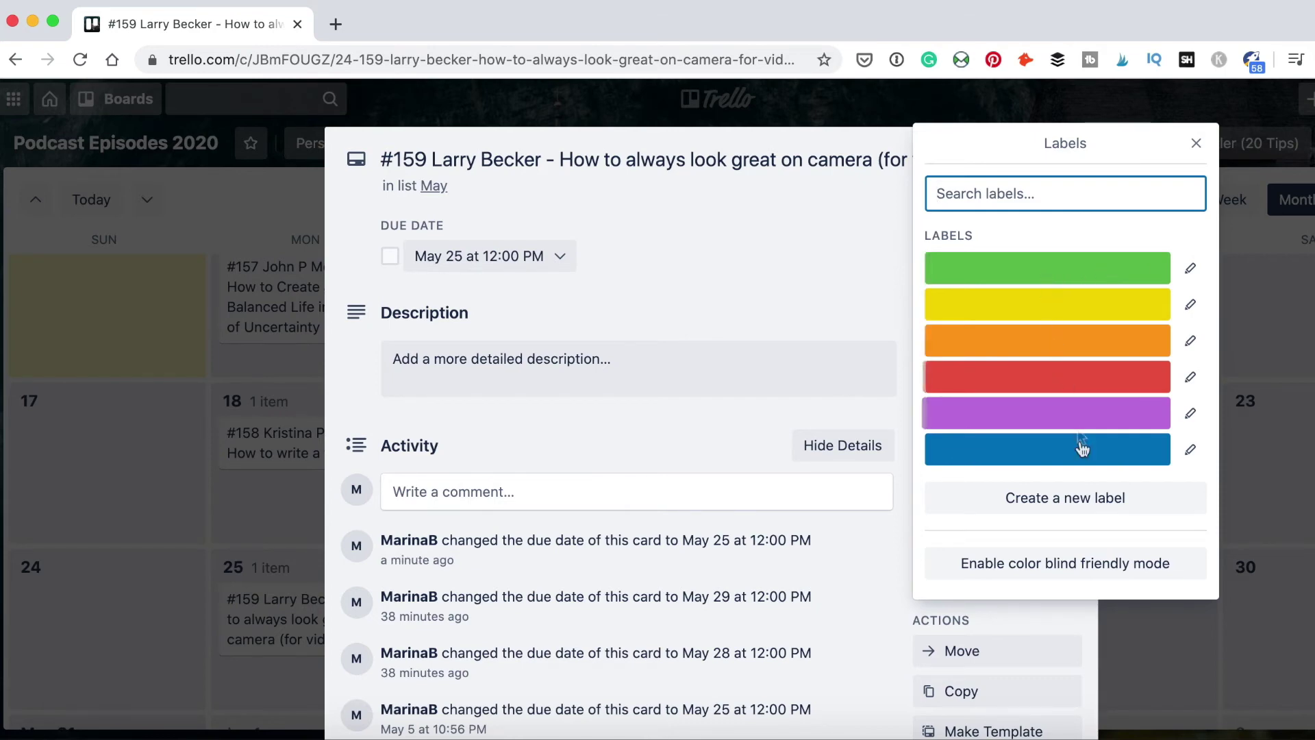
Rename the green label to 'Episode with 1 ad' and apply it to the #159 card
left_click(1192, 269)
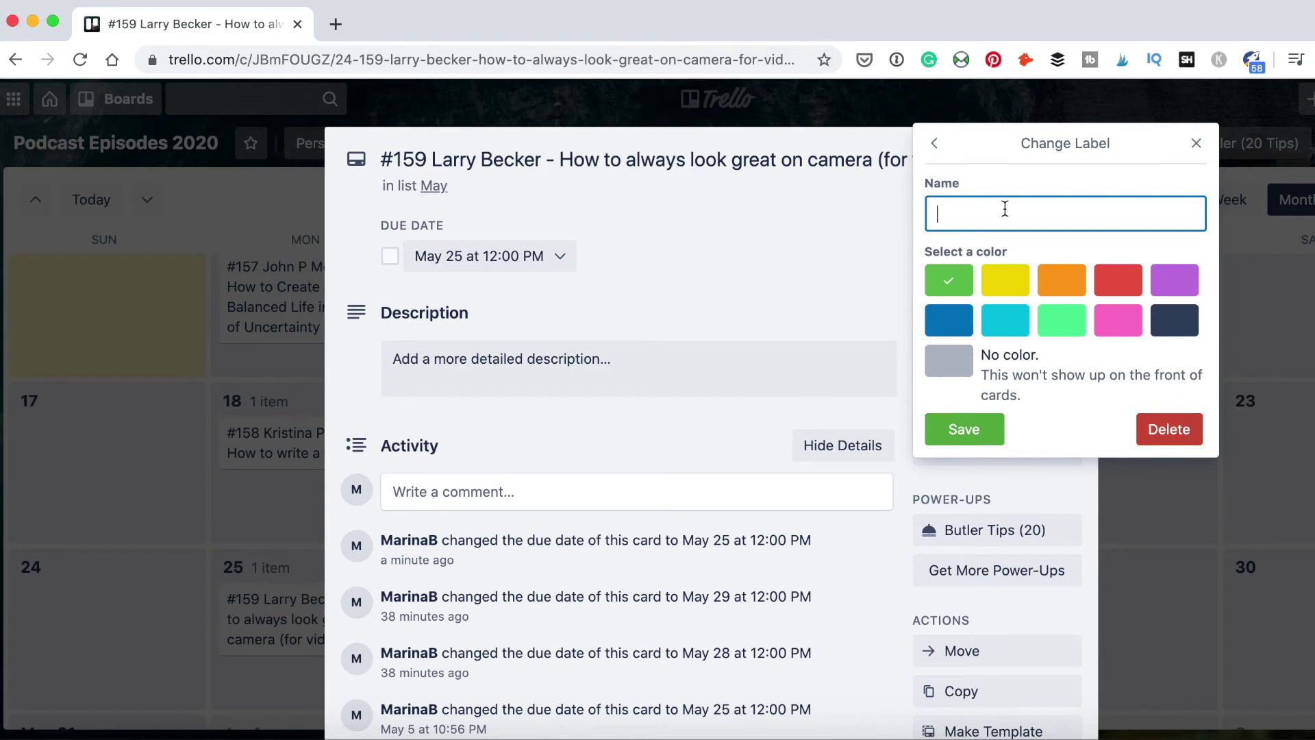
type("Episode with 1 ad")
left_click(973, 429)
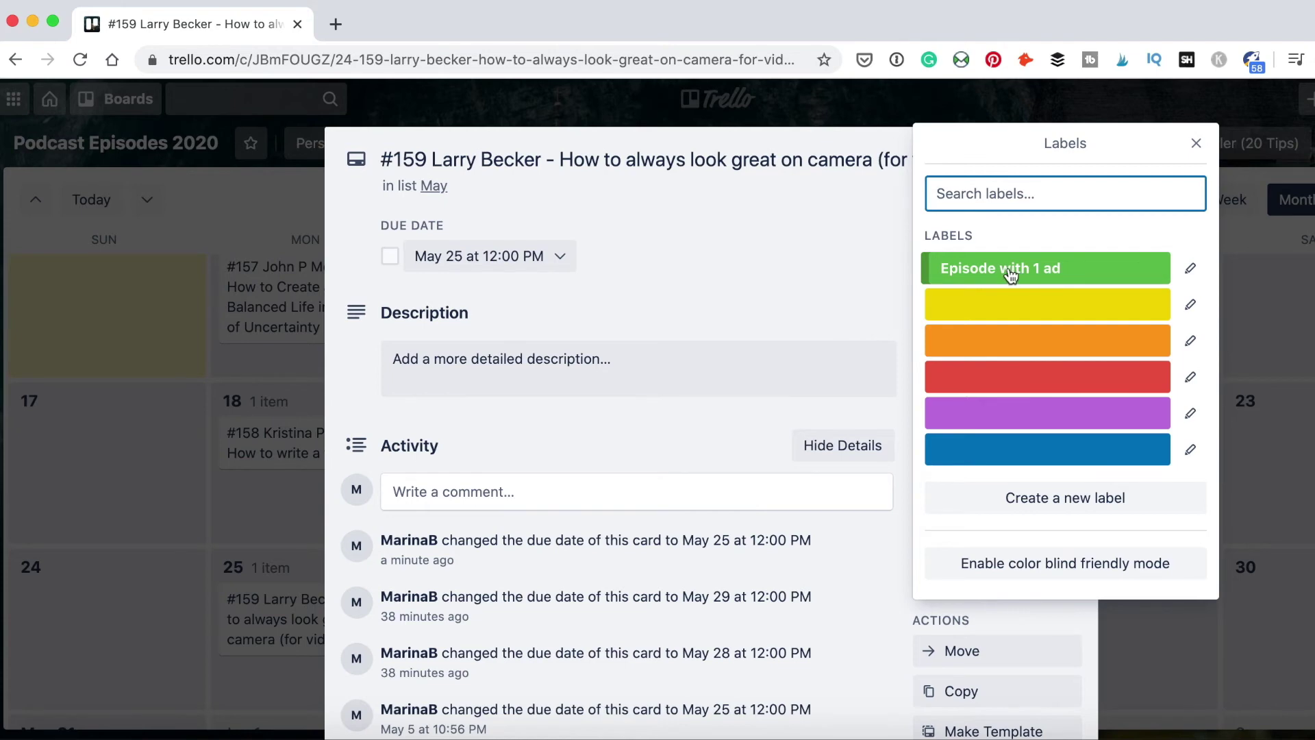
left_click(1072, 269)
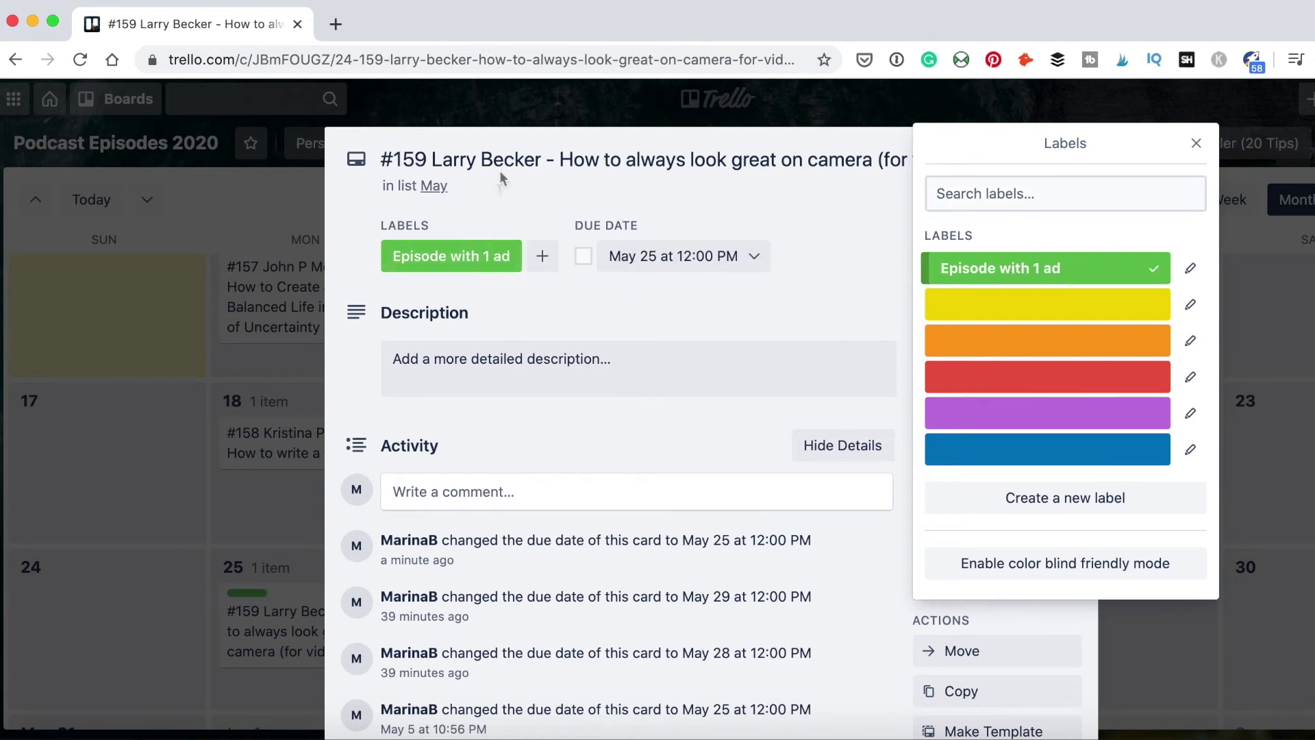
left_click(1197, 144)
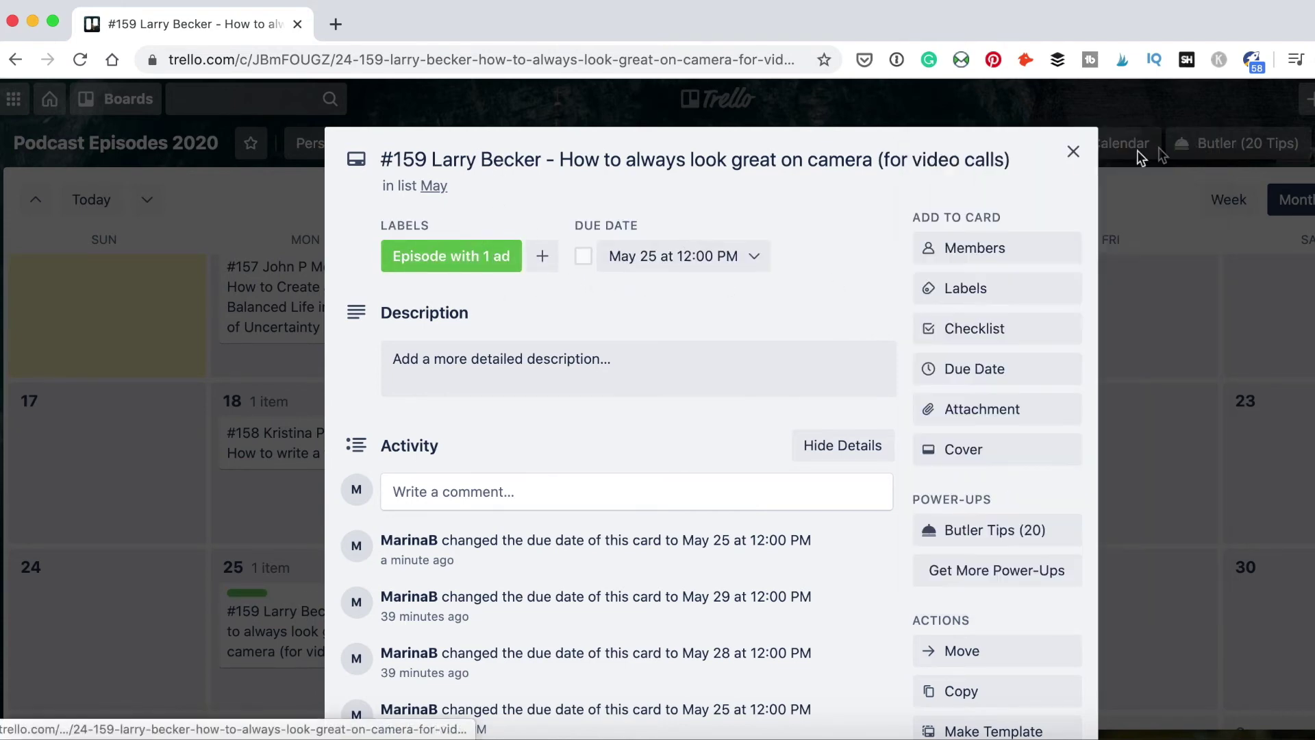
Close the #159 card and expand then collapse its green label text on the calendar
left_click(1073, 153)
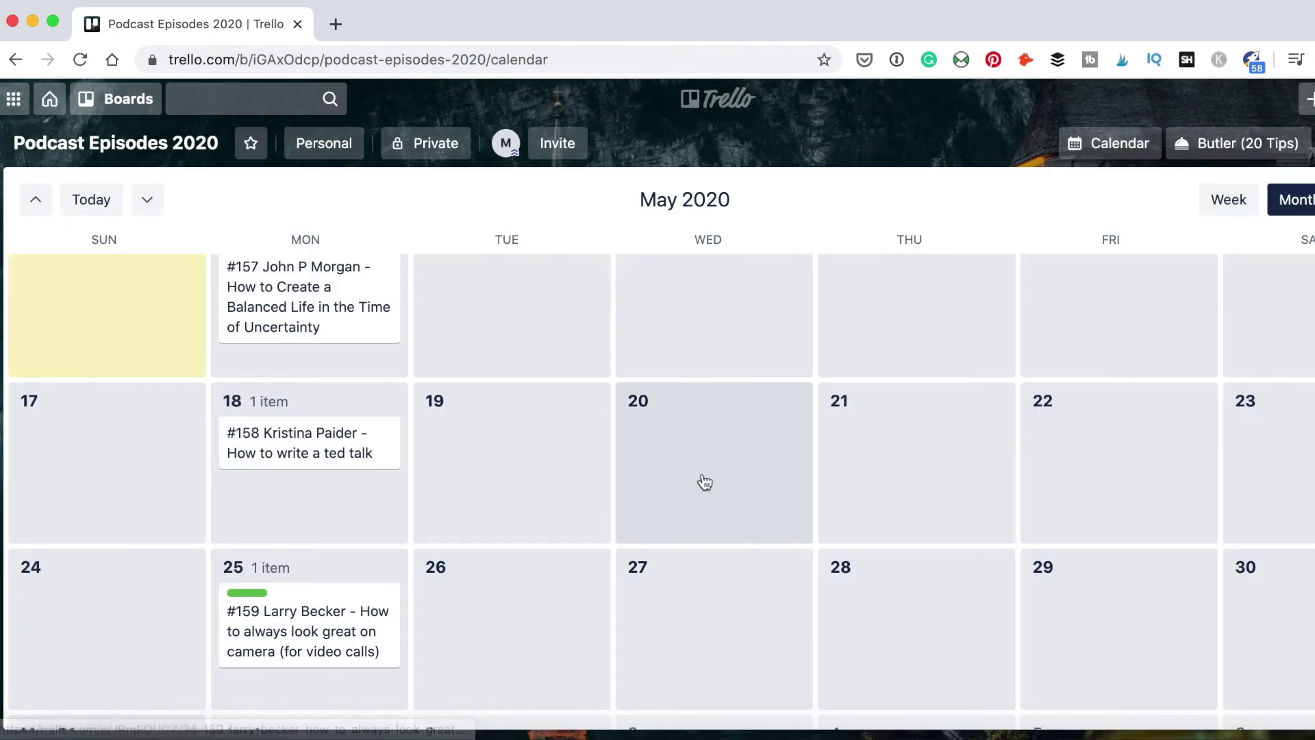
left_click(255, 593)
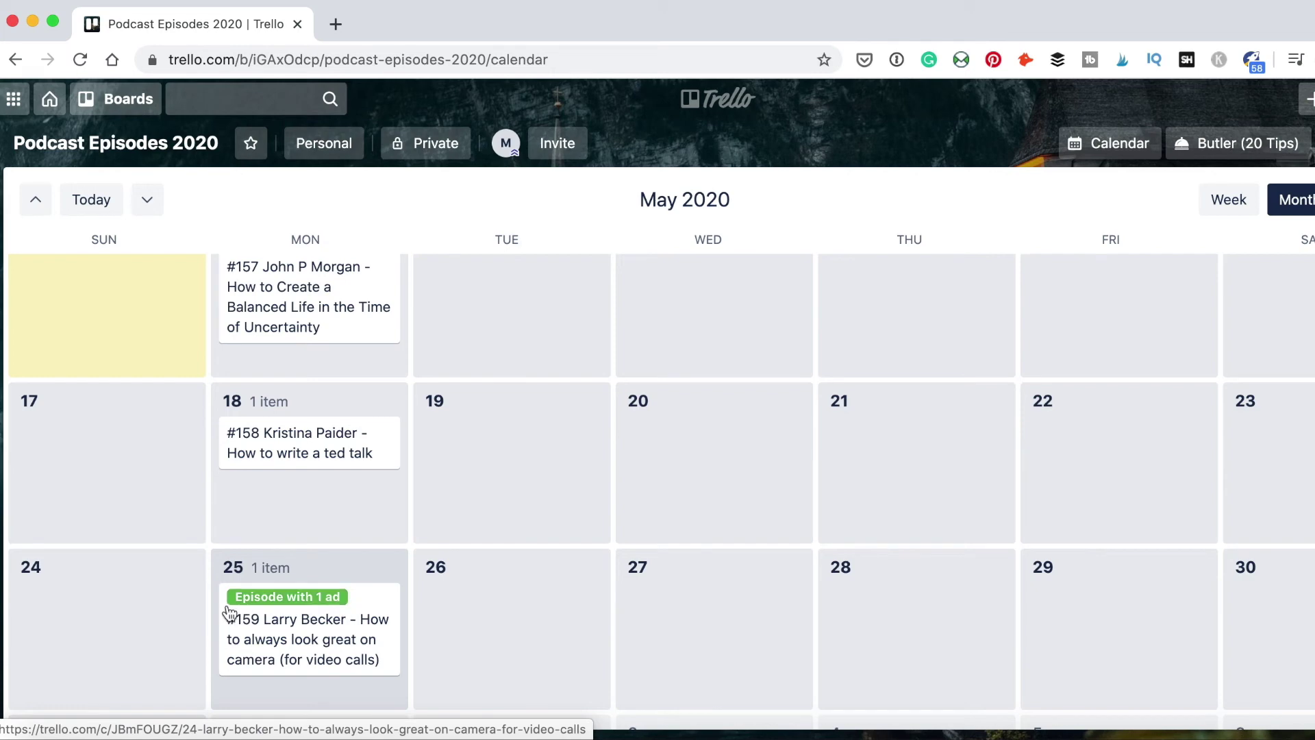
left_click(261, 603)
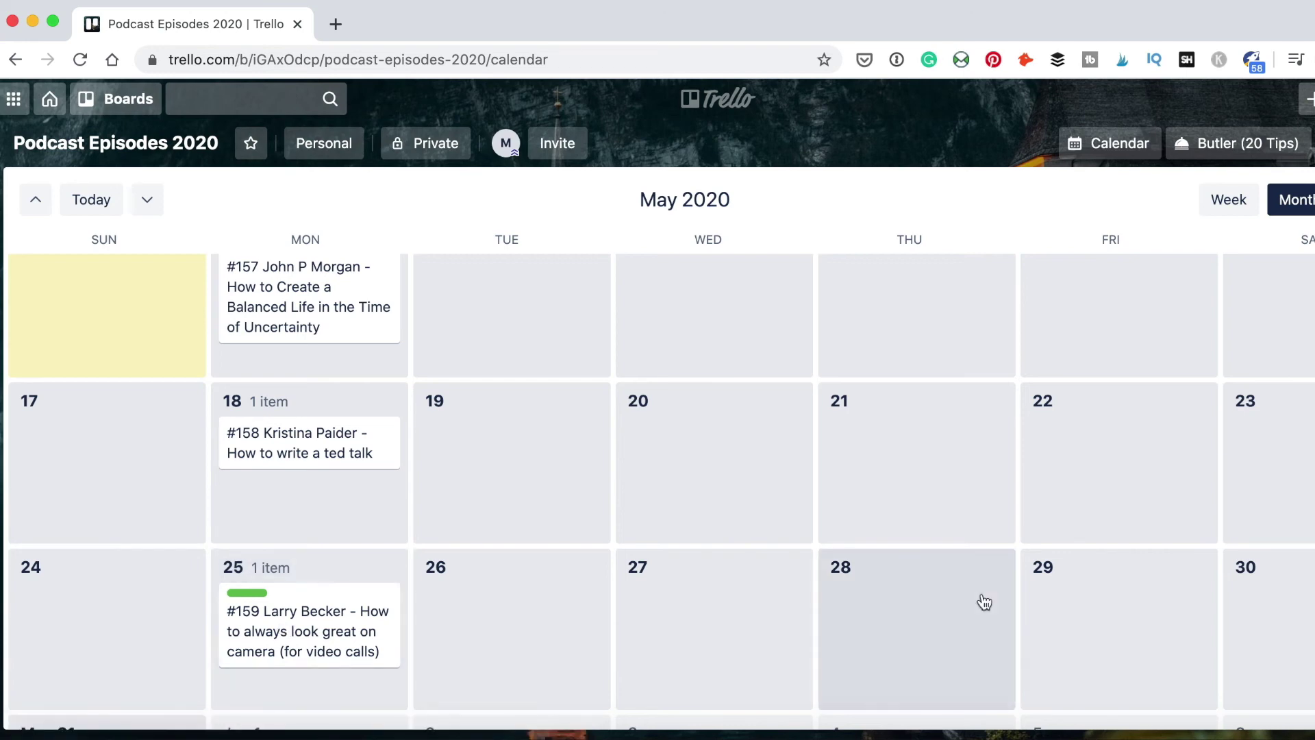
Add the card 'My - why you should start a podcast' to the June list on June 5
scroll(984, 602, "down", 4)
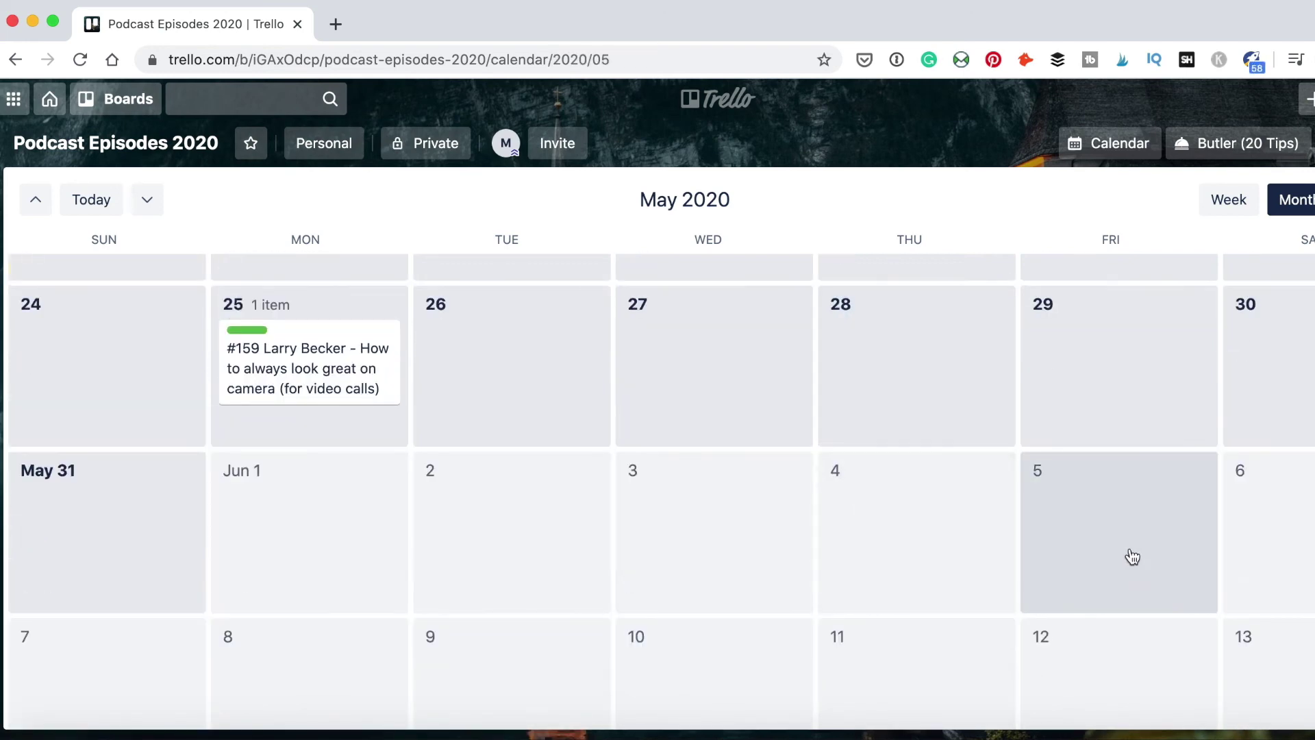
left_click(1083, 488)
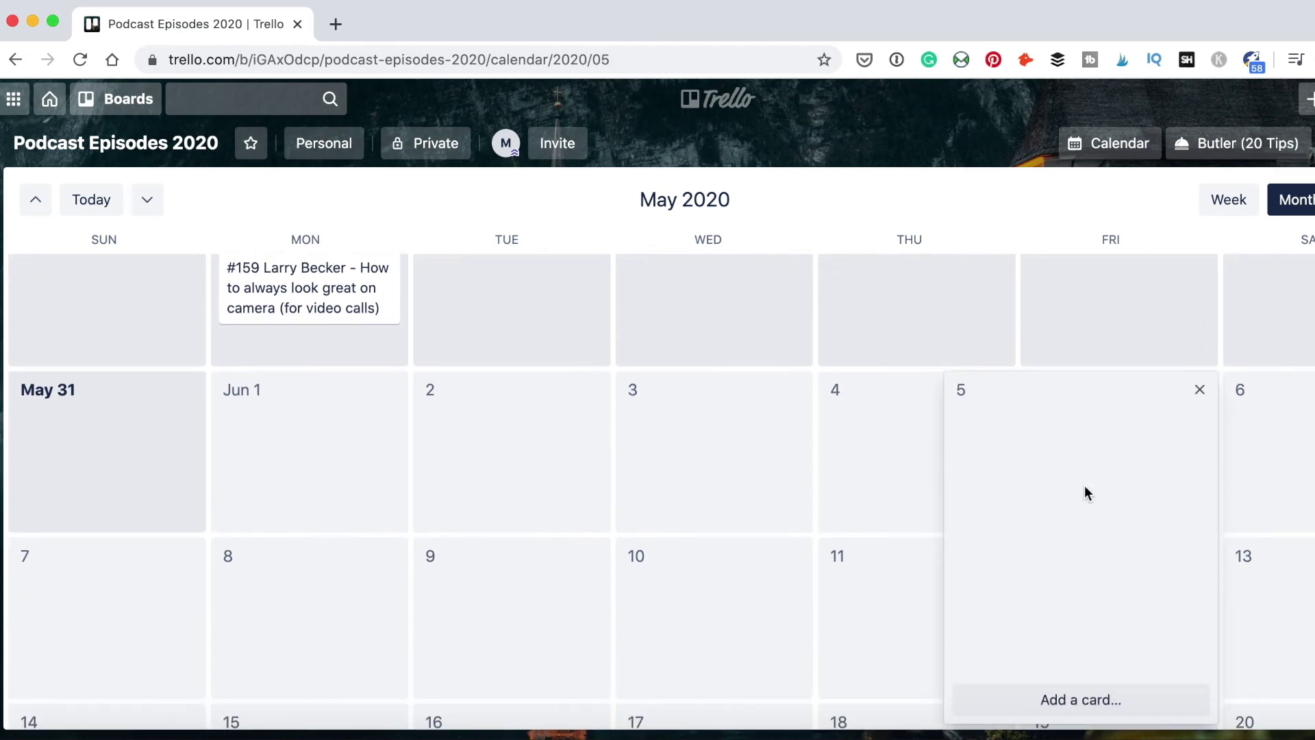
left_click(1081, 702)
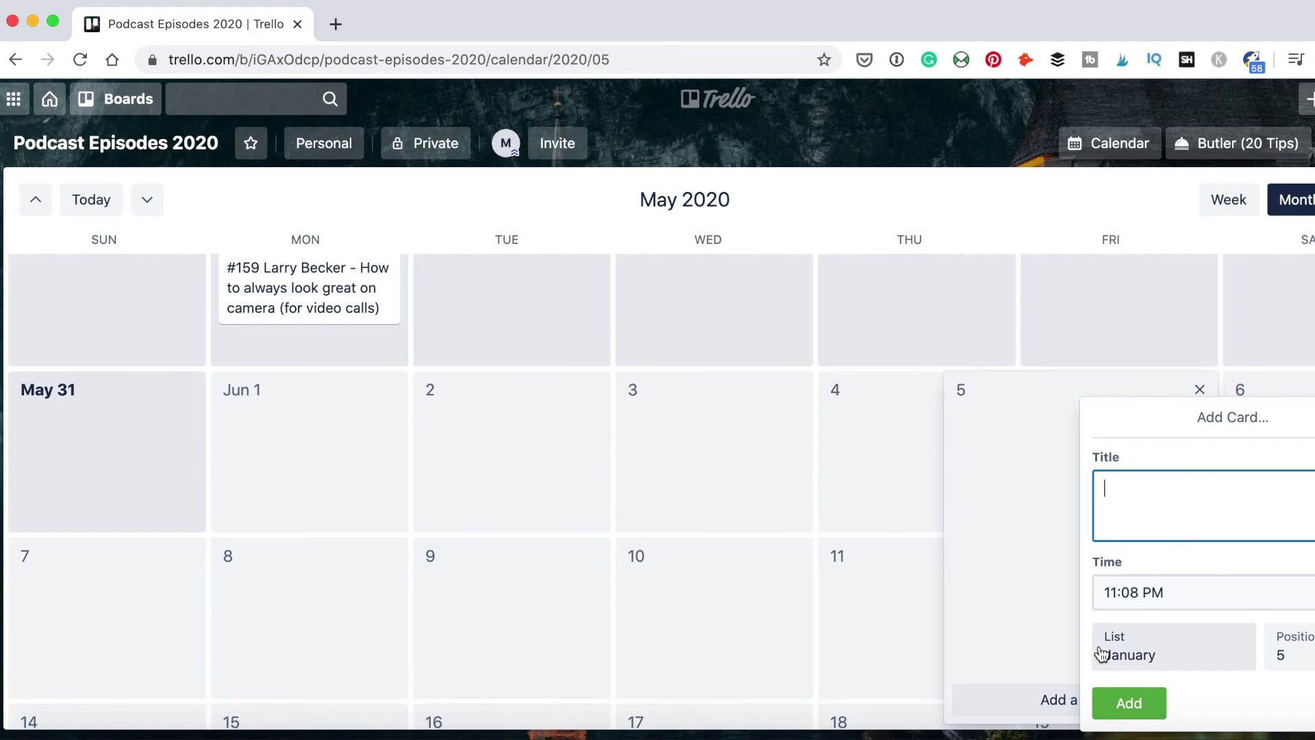
type("My - why you should start a pod")
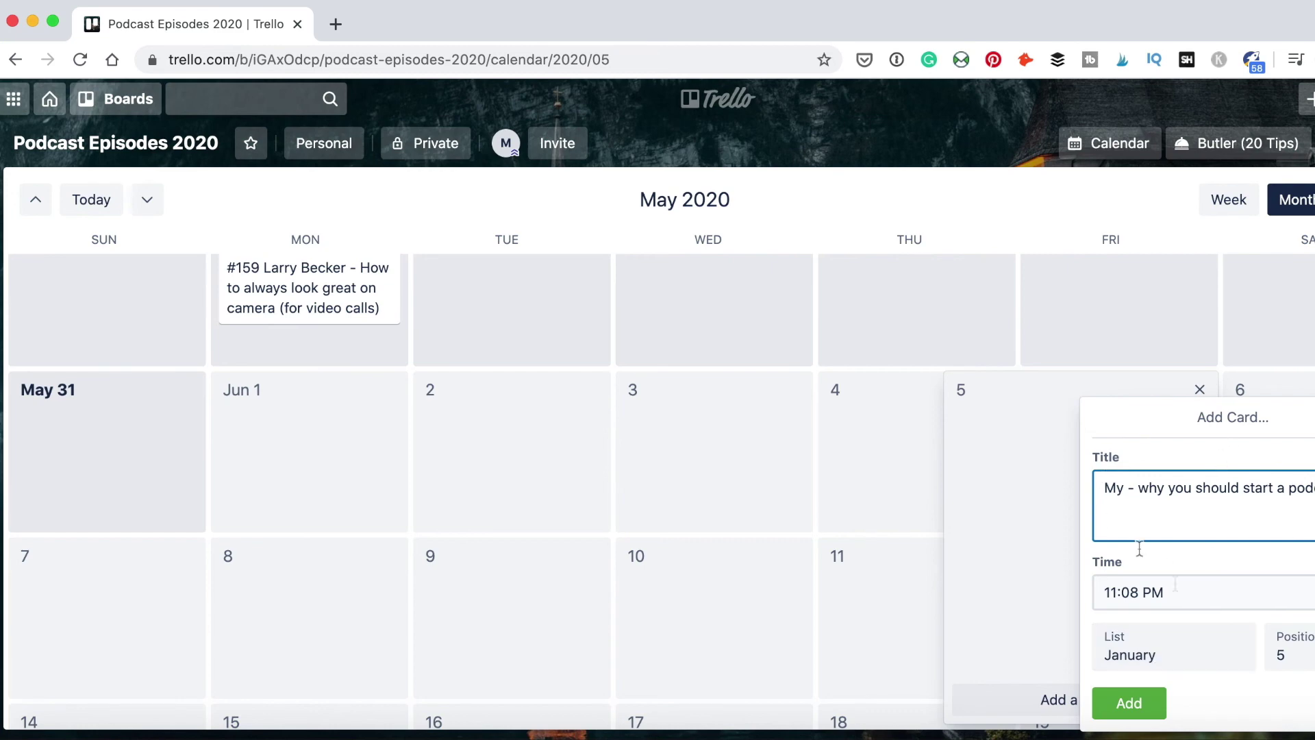
left_click(1197, 656)
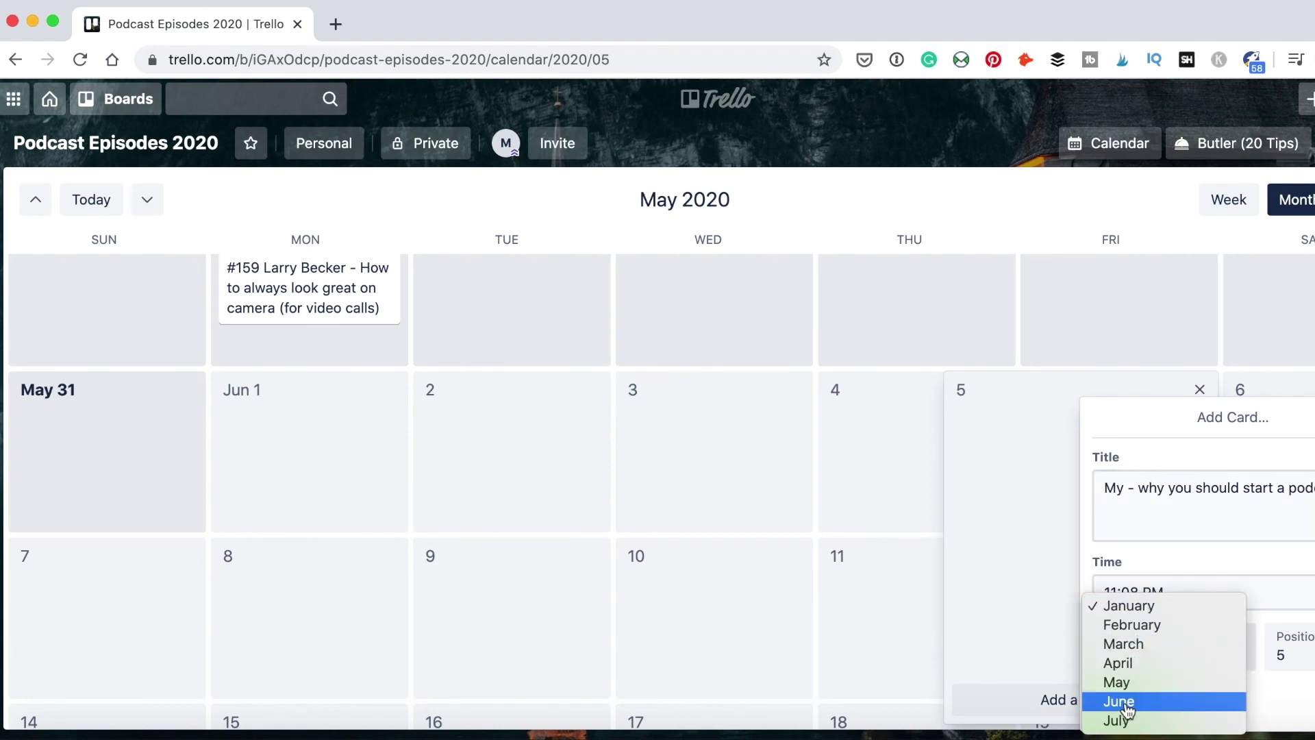
left_click(1163, 701)
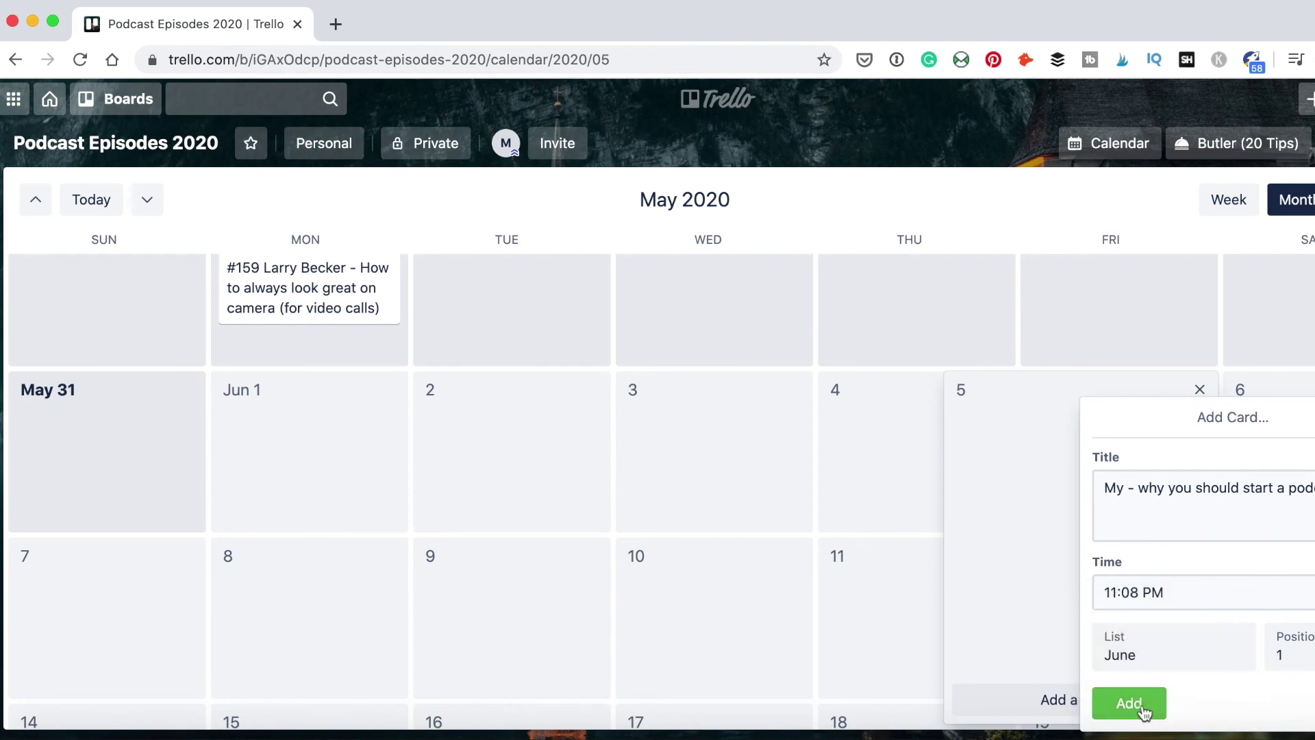
left_click(1140, 710)
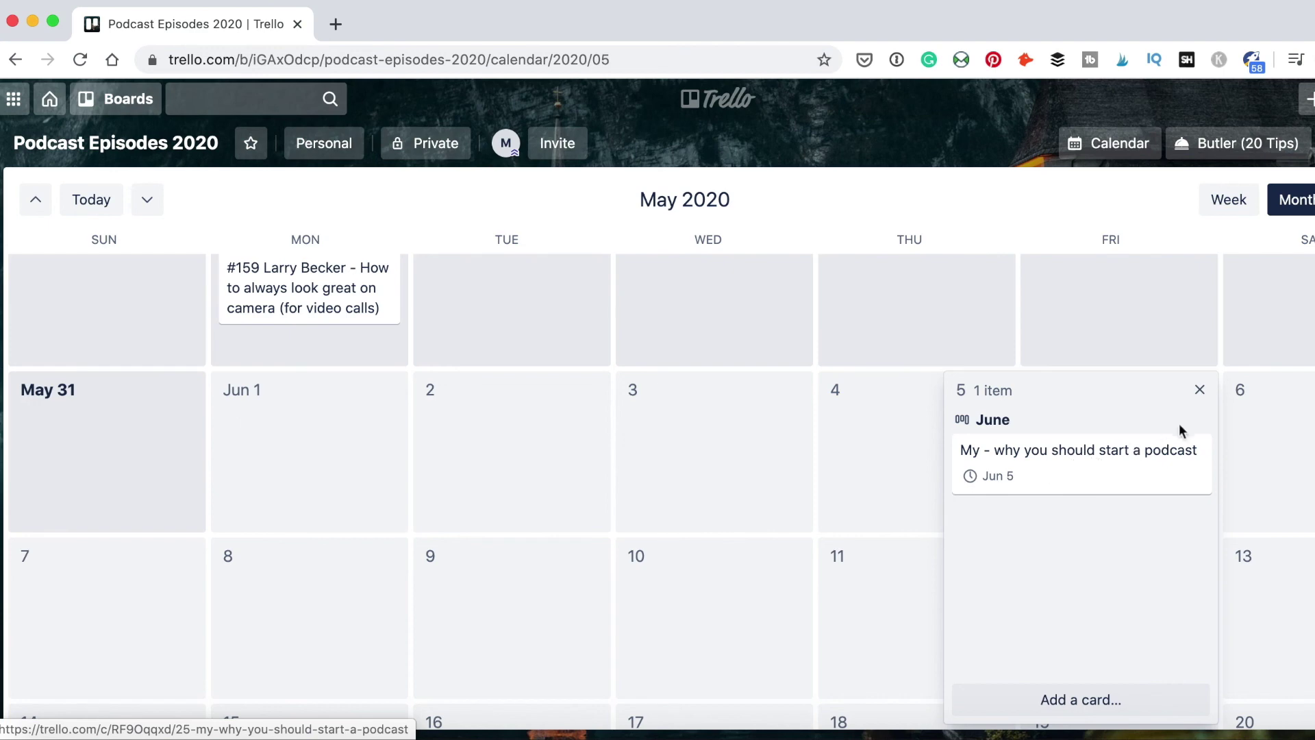
Move the new podcast card from June 5 to June 1 and open it
left_click(1200, 389)
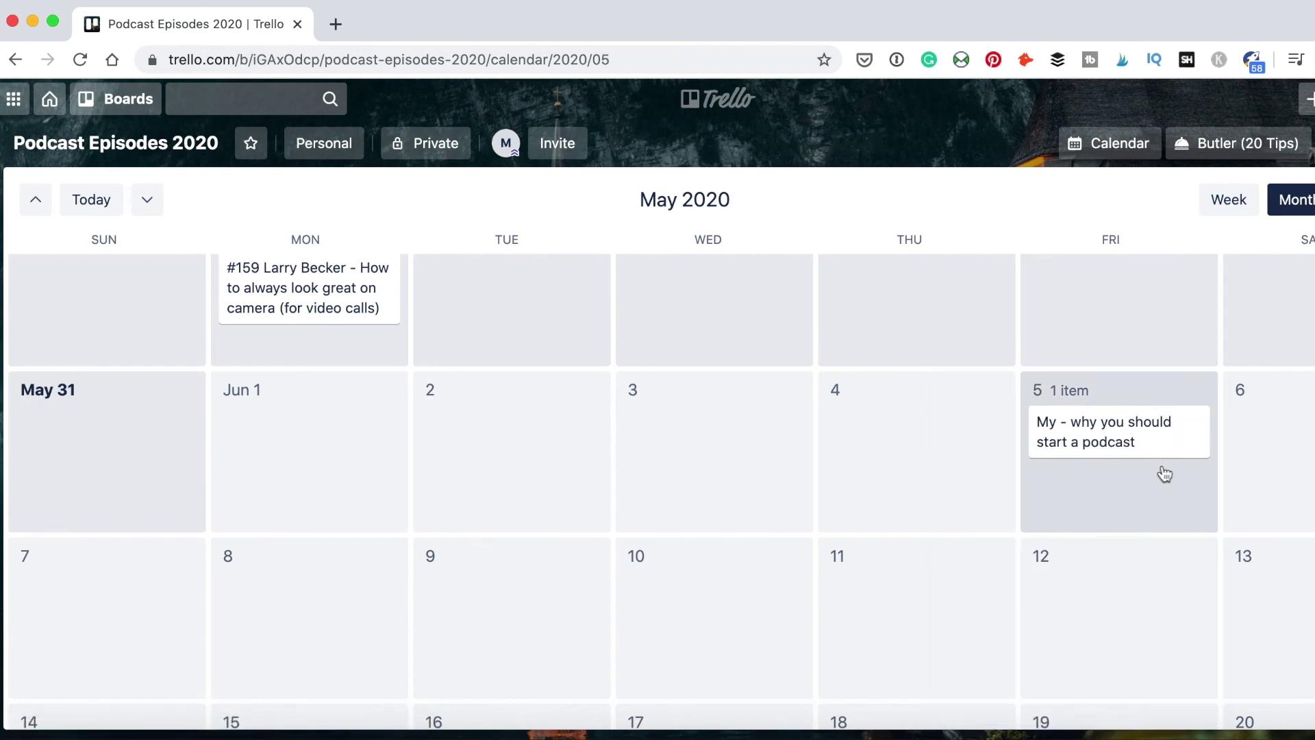
left_click_drag(1162, 444, 349, 455)
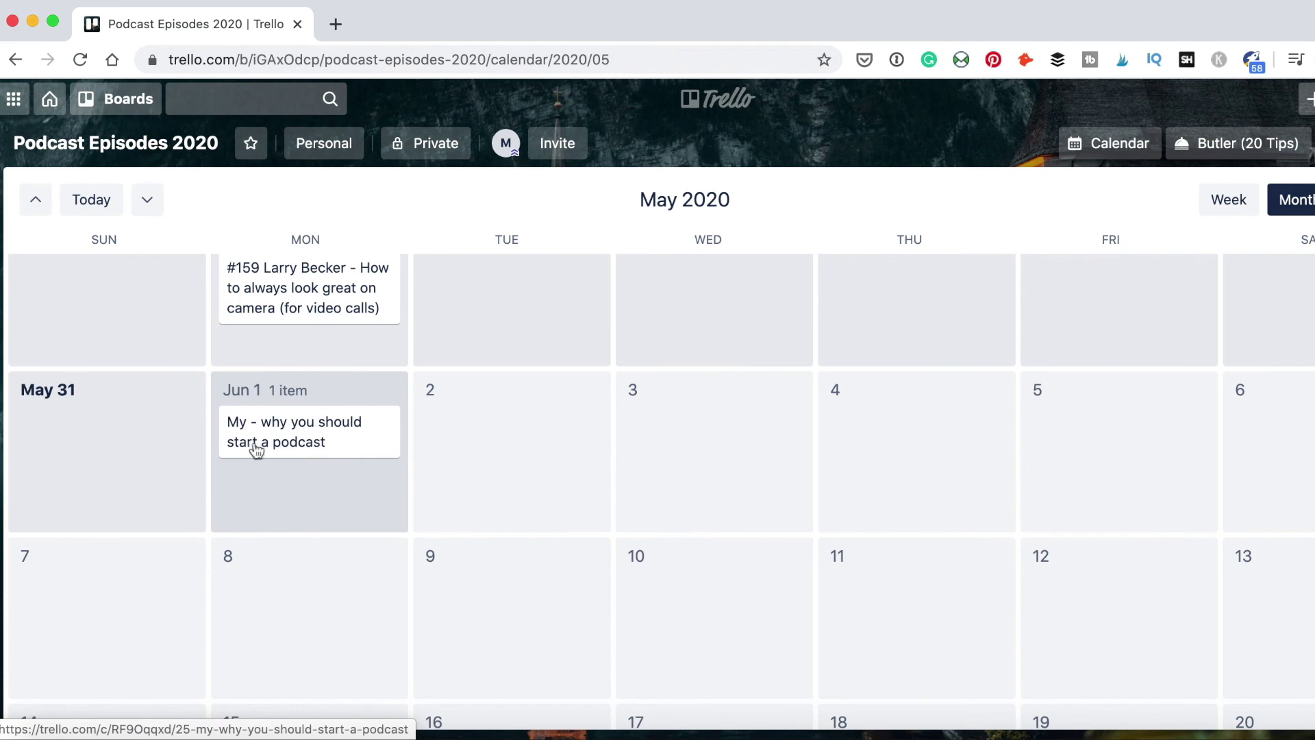
left_click(243, 425)
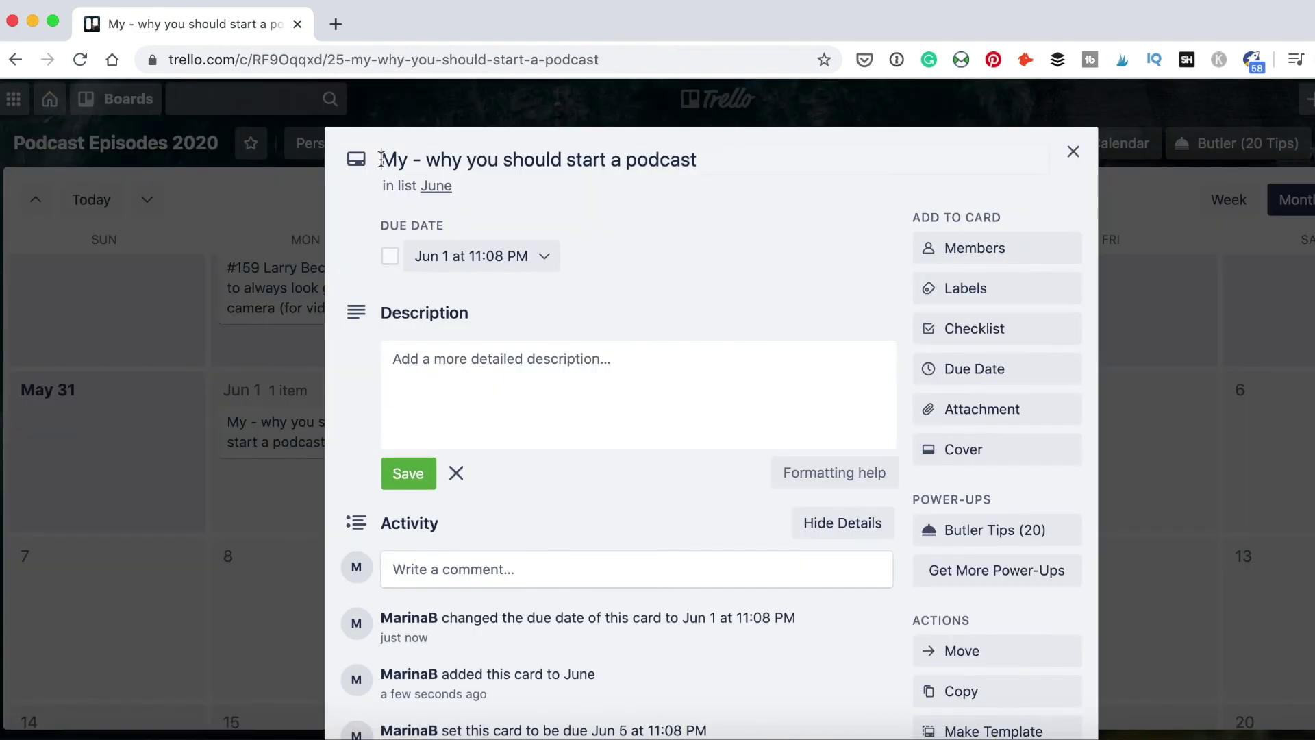
Prefix the card's title with '#160', save it, and return to the board's lists
left_click(381, 159)
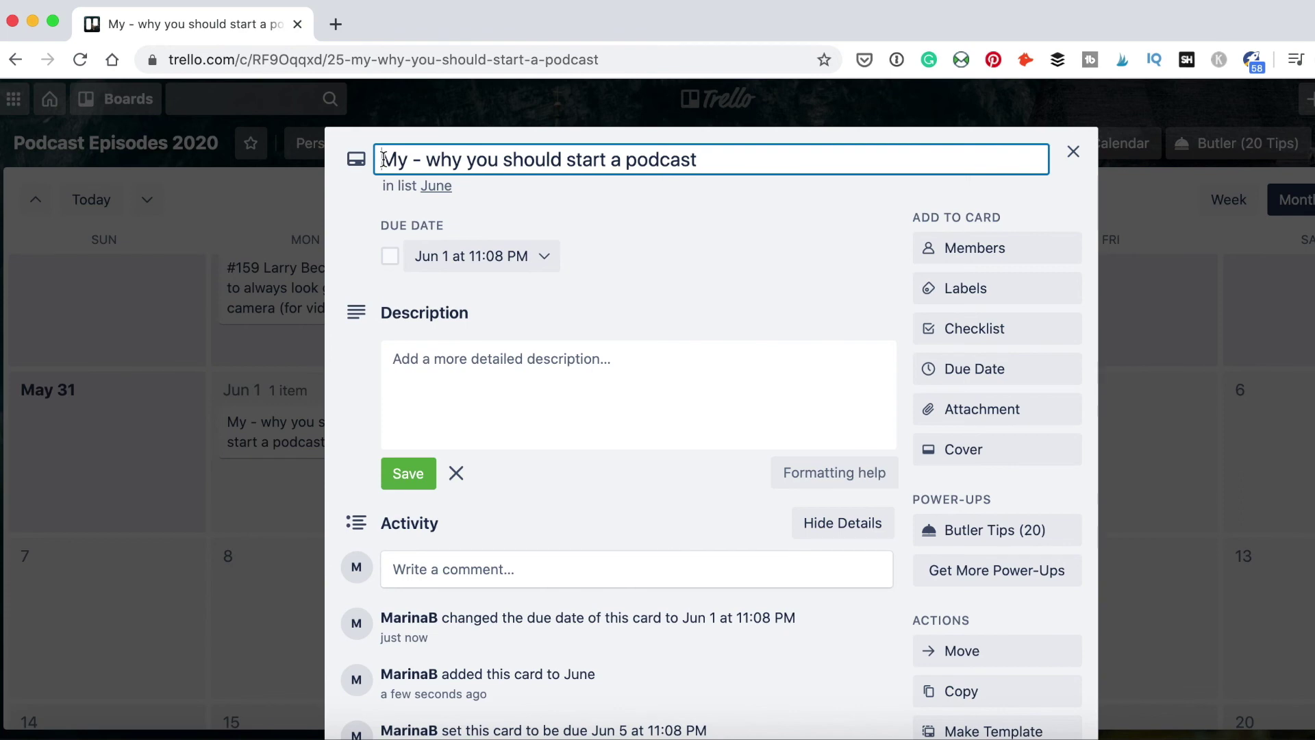
type("#160")
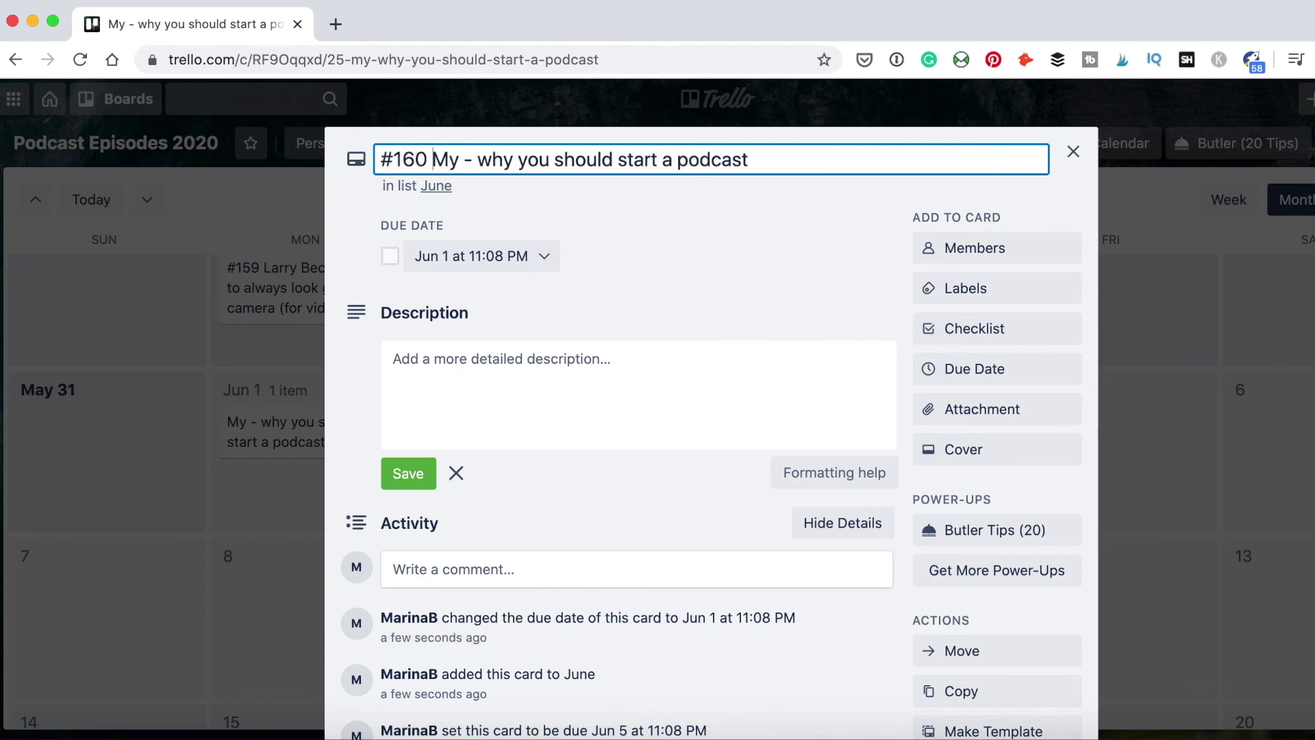
left_click(413, 473)
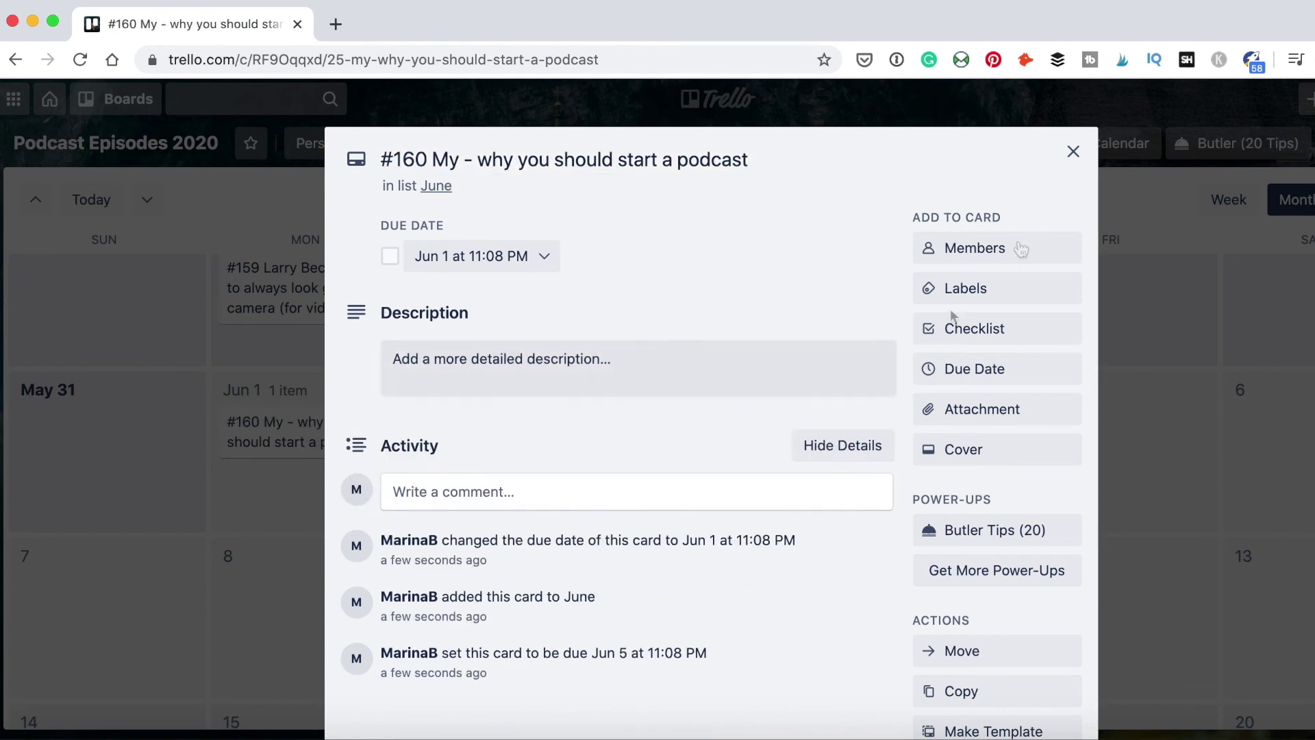
left_click(1073, 152)
left_click(1106, 150)
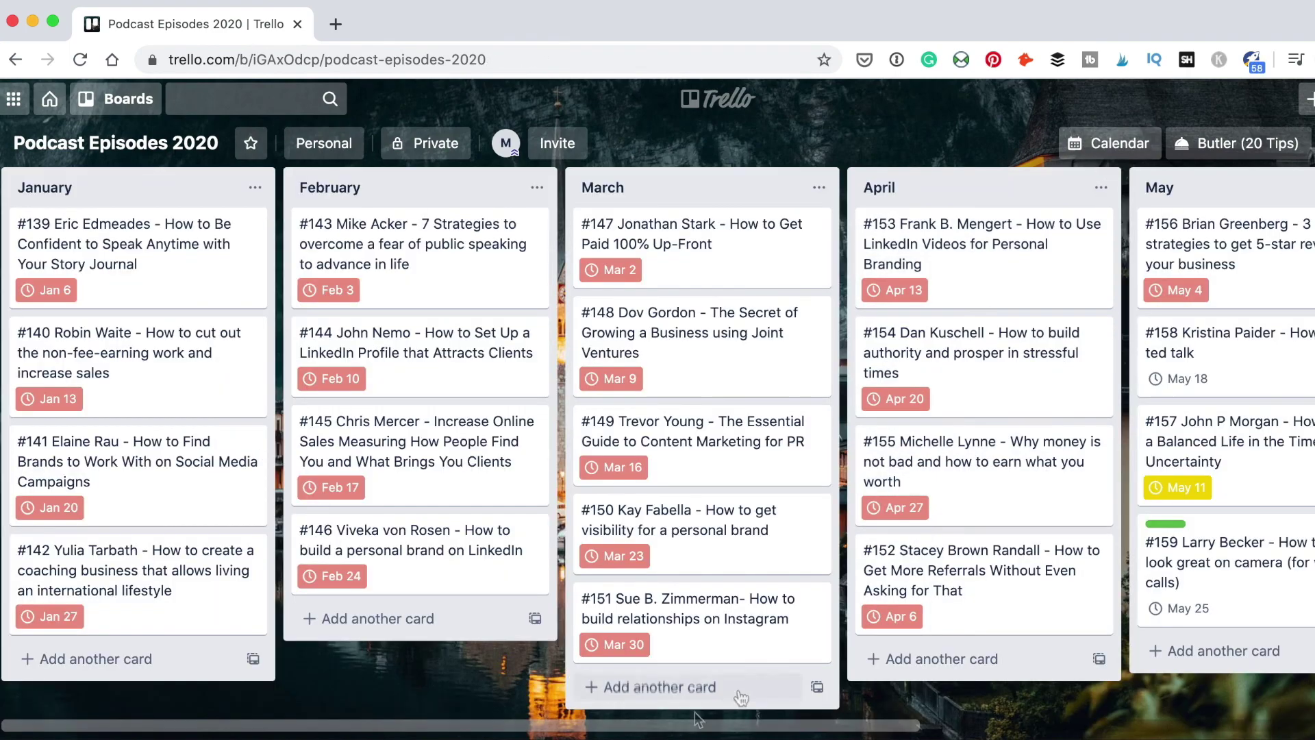
scroll(702, 729, "right", 5)
left_click_drag(1079, 358, 886, 341)
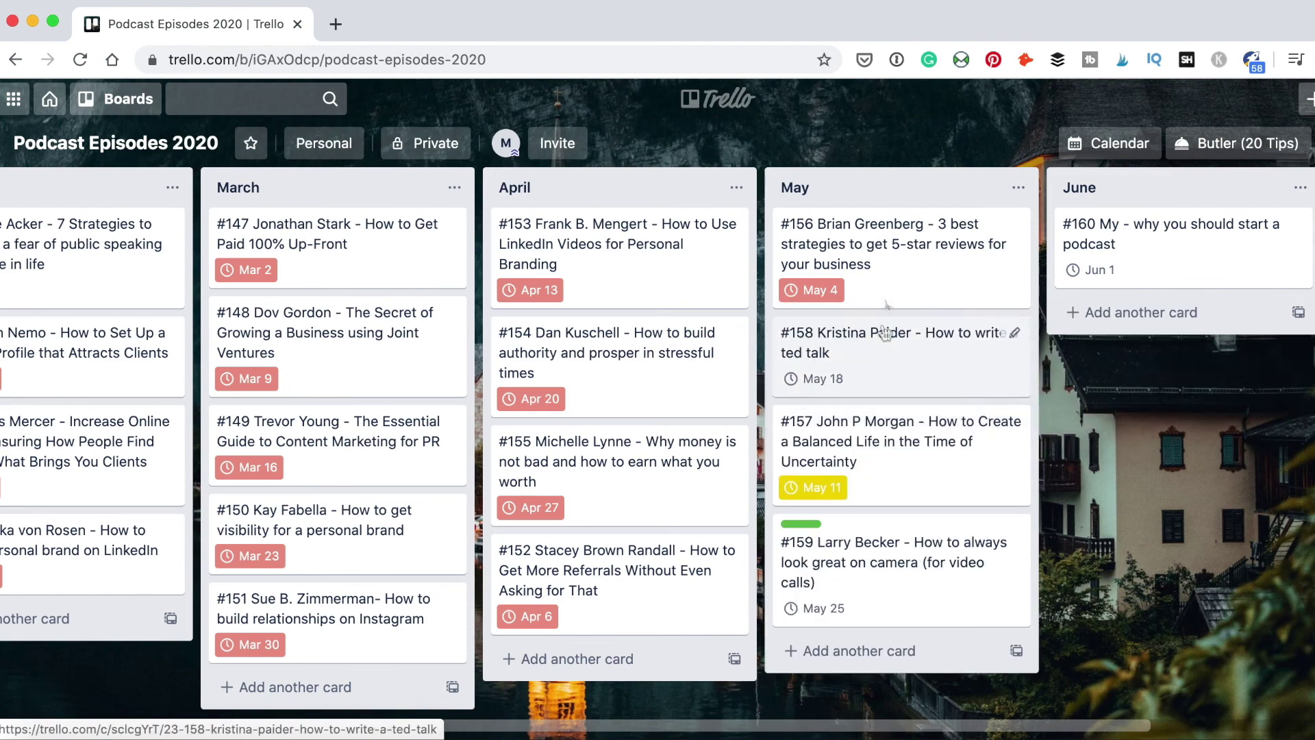
left_click_drag(890, 233, 895, 224)
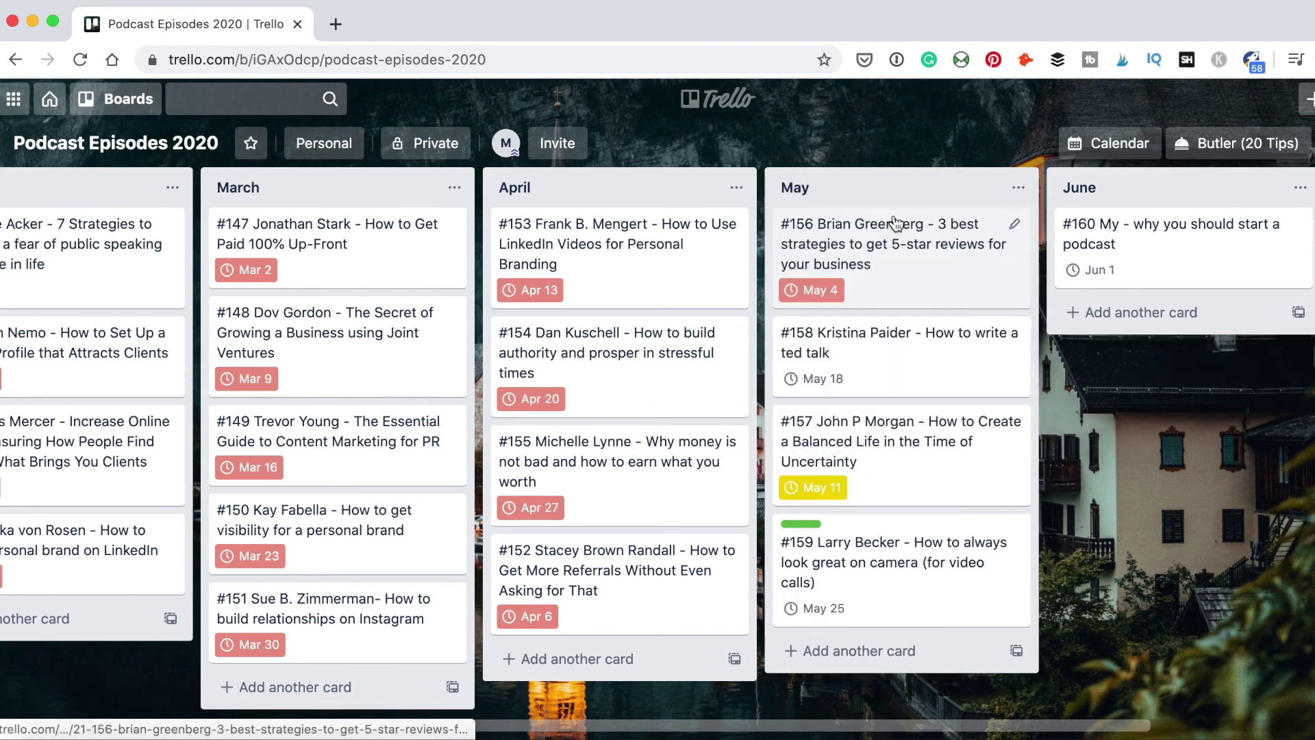